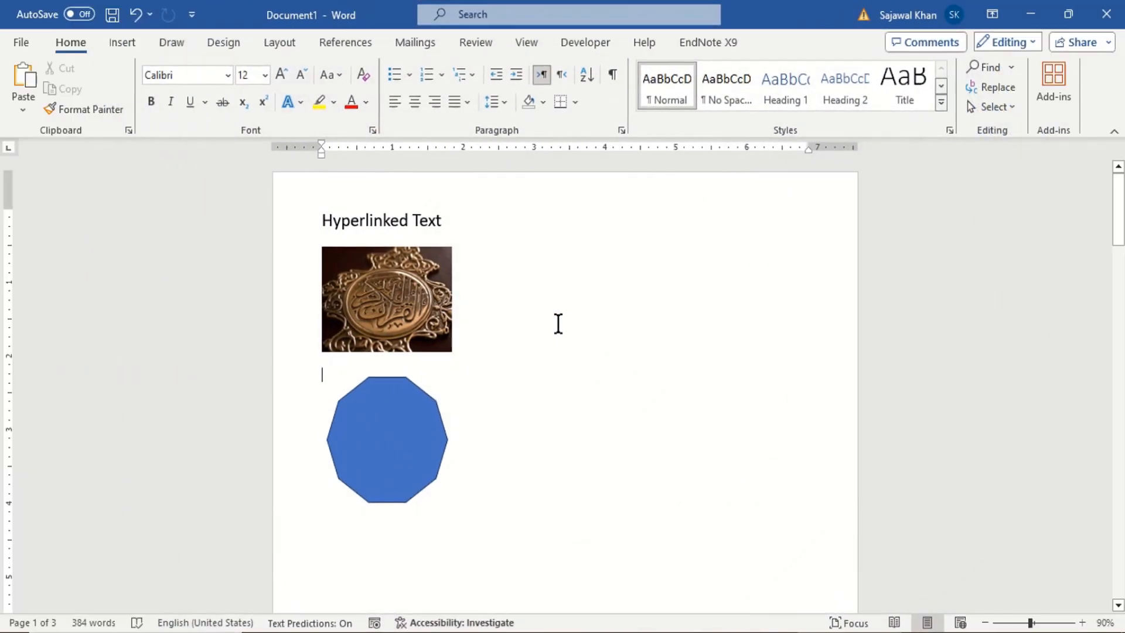
left_click(399, 439)
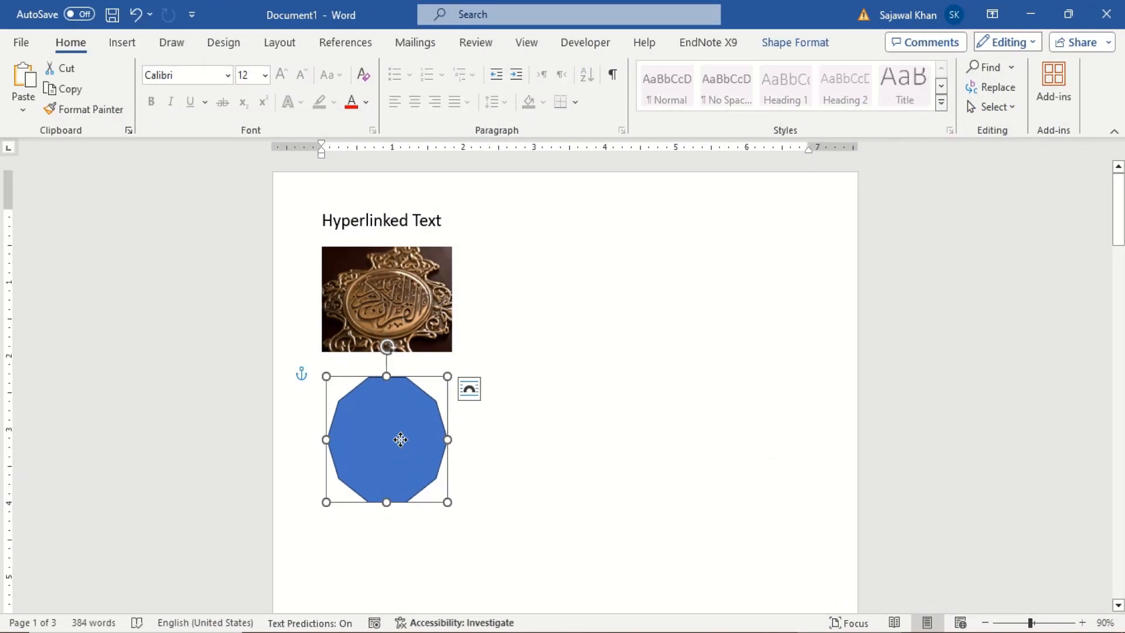
right_click(400, 441)
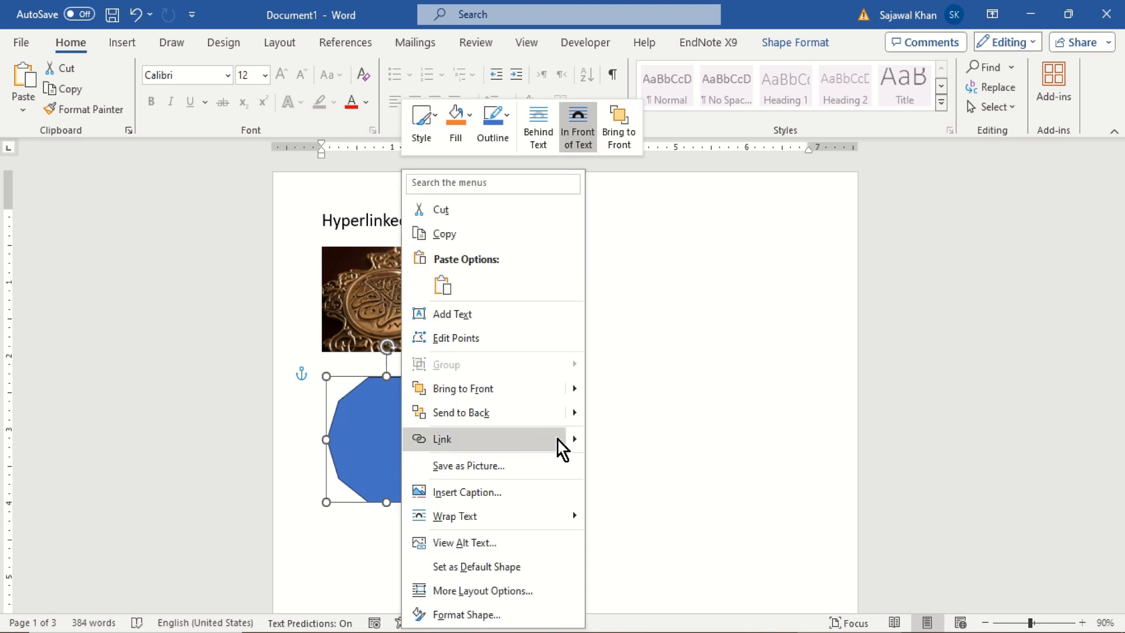
left_click(505, 441)
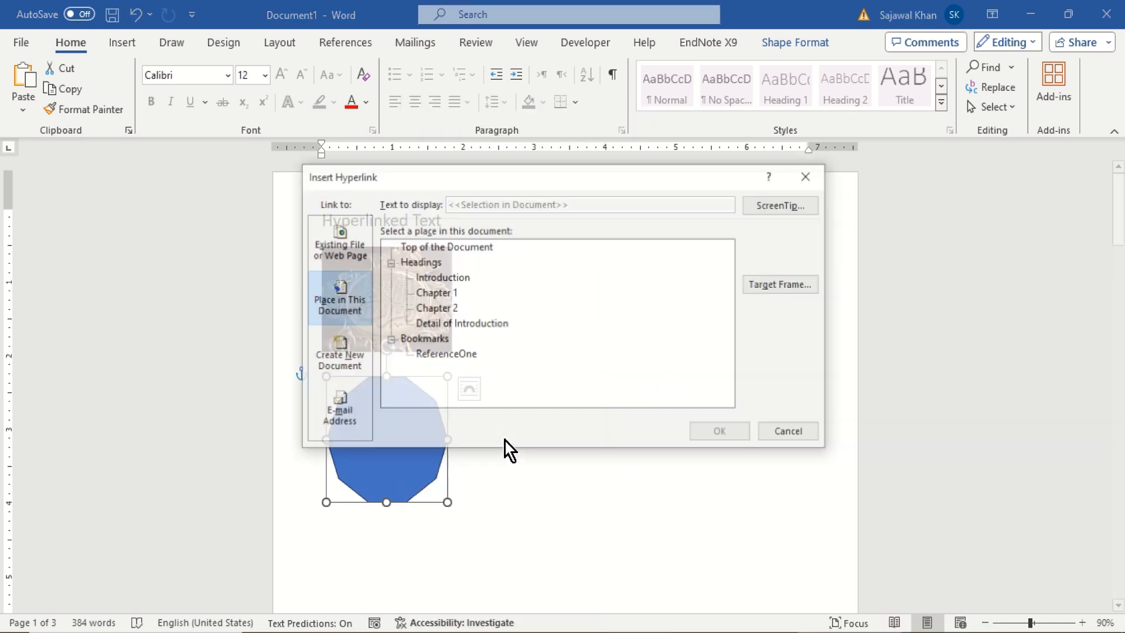
left_click(808, 183)
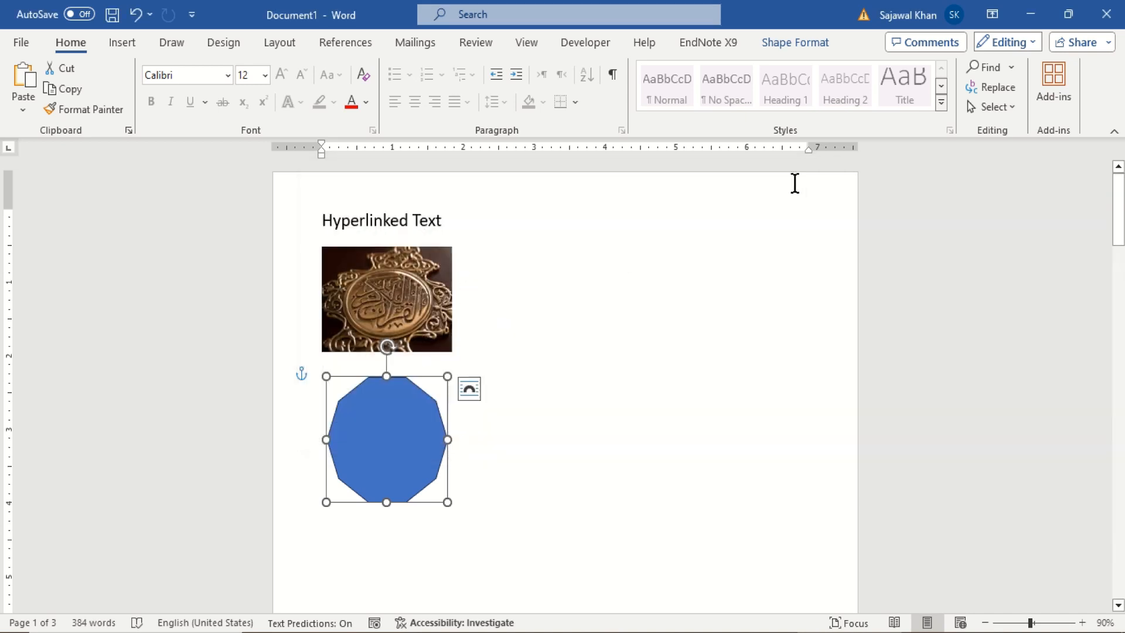
- Open the Insert Hyperlink dialog for the picture below the Hyperlinked Text line
left_click(418, 311)
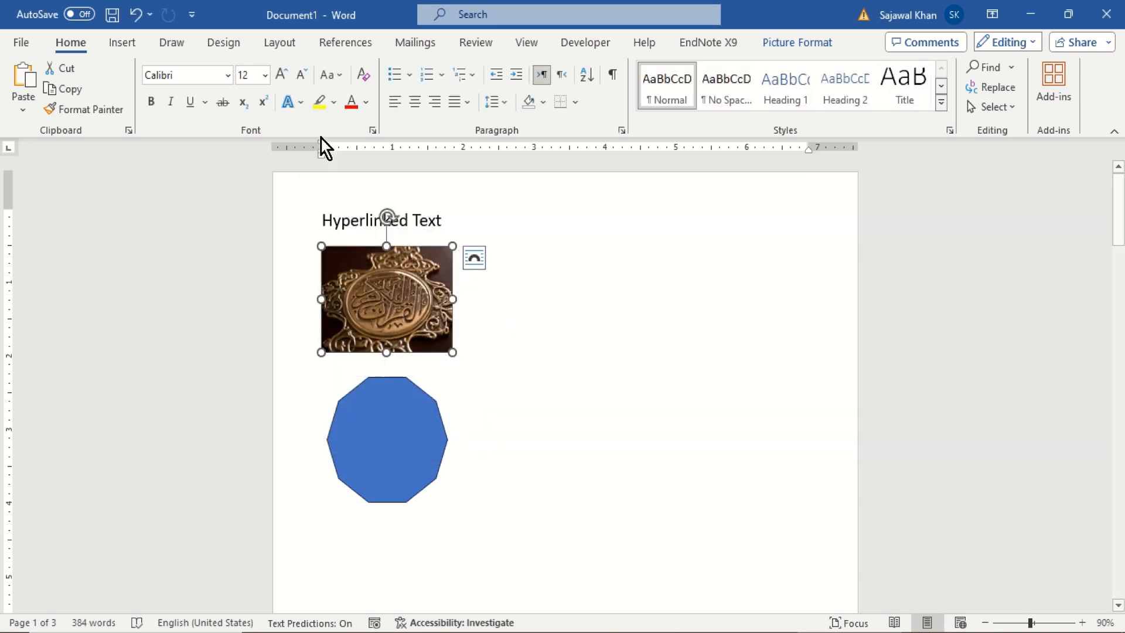
left_click(130, 48)
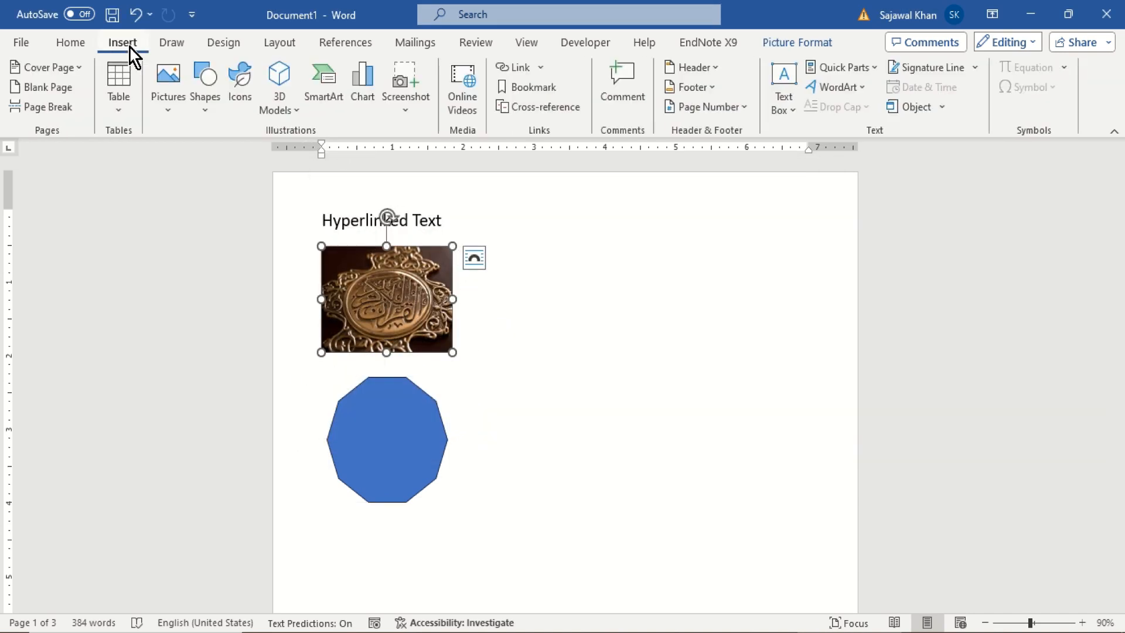
left_click(515, 73)
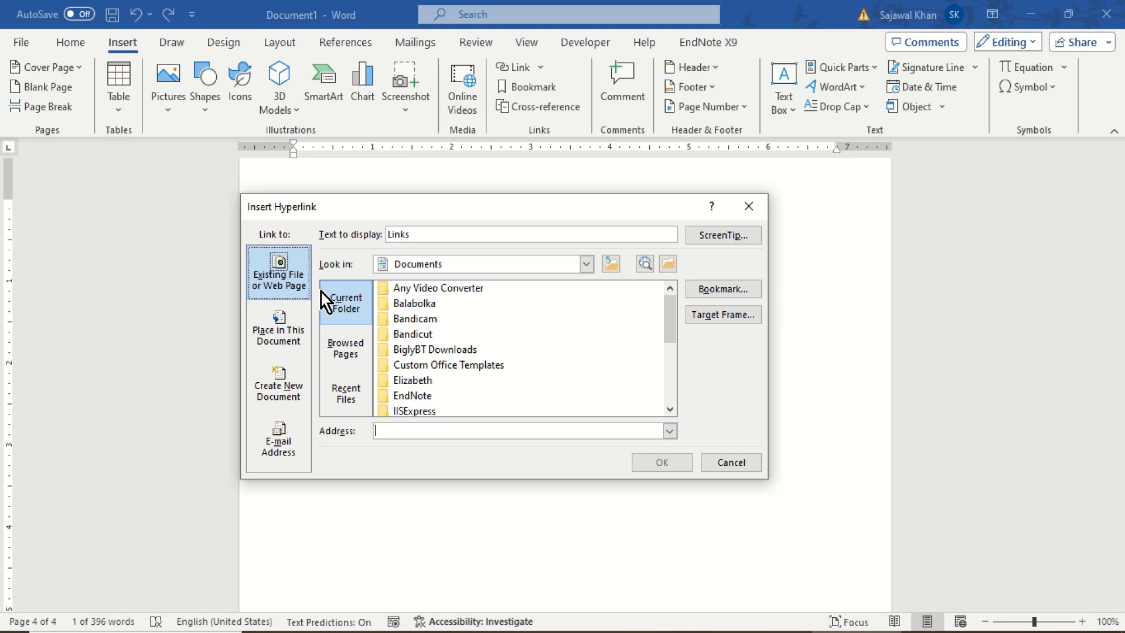
- Choose Attendance System - Biometrics.pdf from the Link folder on the Desktop as the hyperlink target for the word Links
left_click(323, 296)
left_click(359, 350)
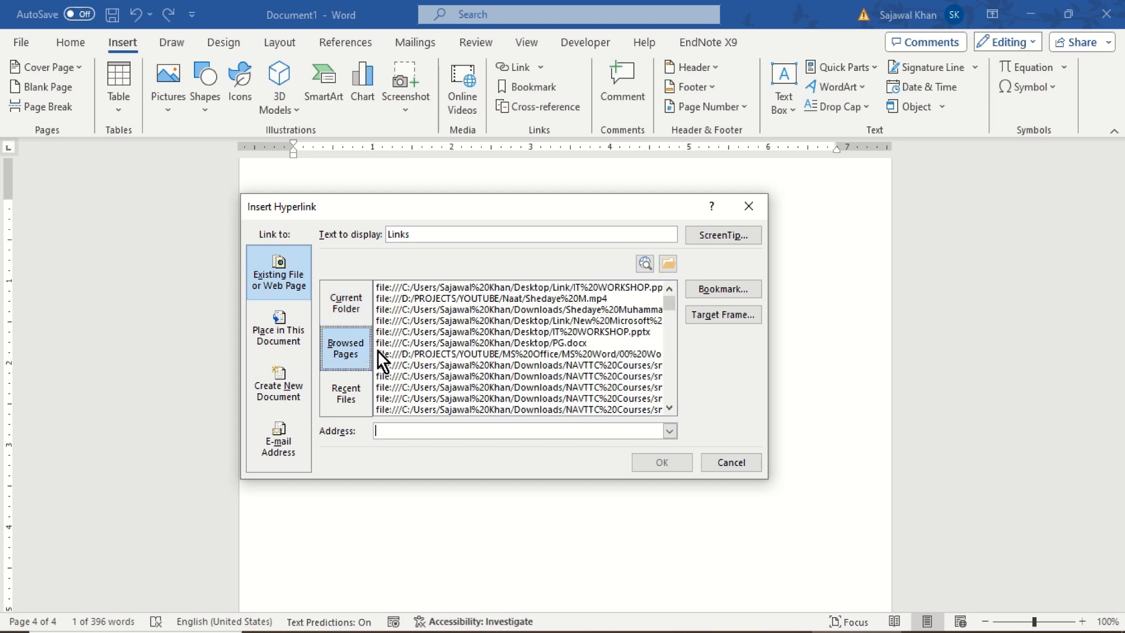
left_click(345, 398)
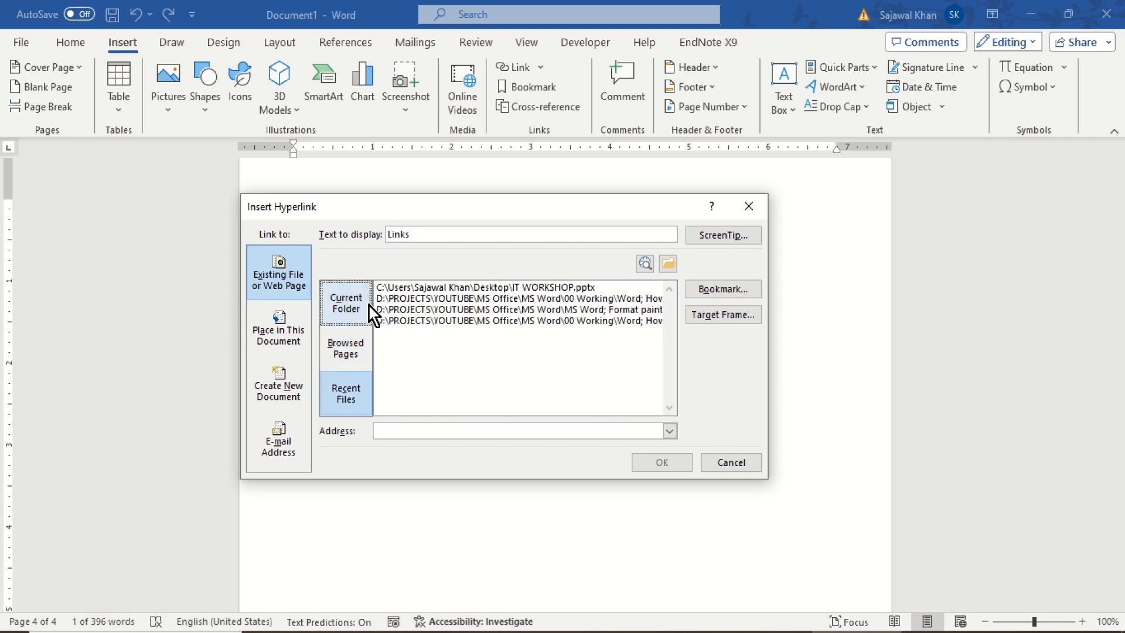
left_click(666, 267)
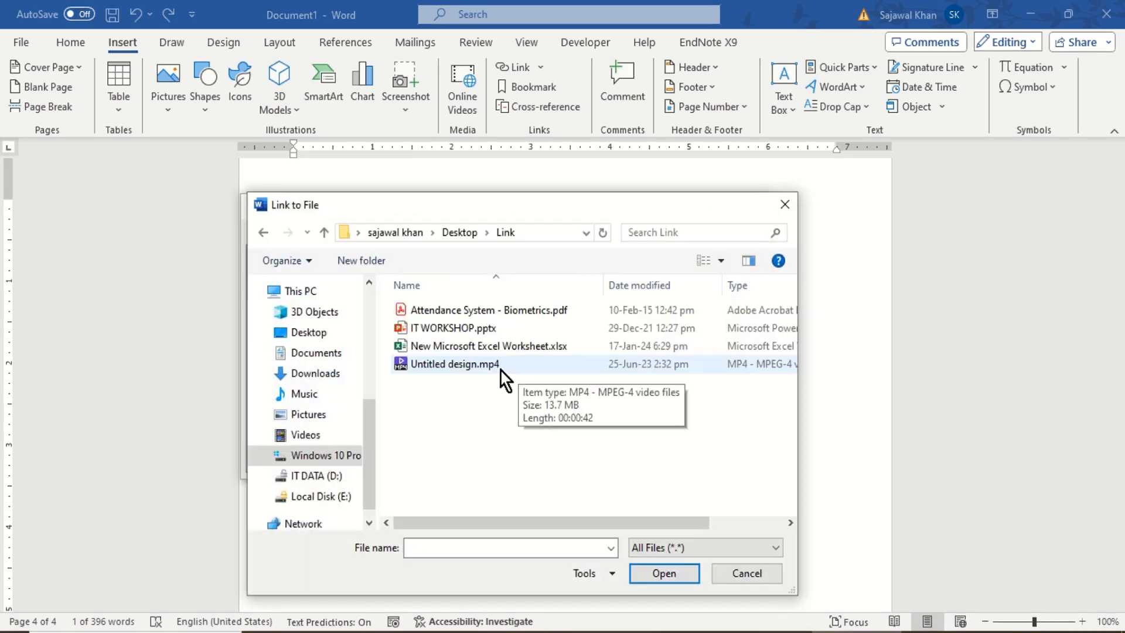
left_click(483, 315)
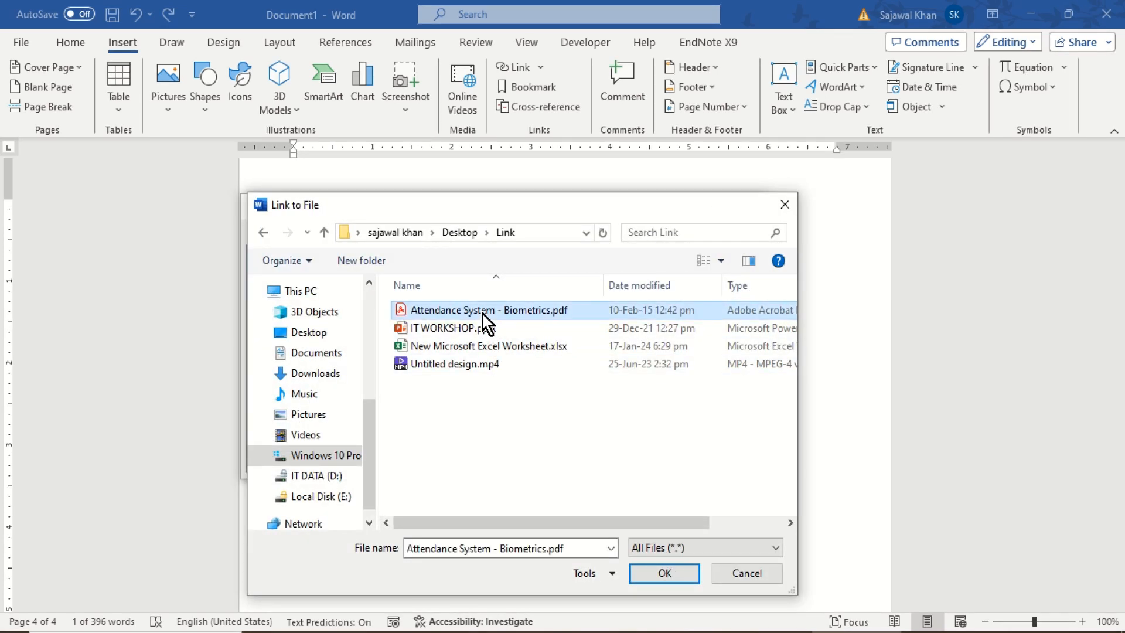
left_click(649, 571)
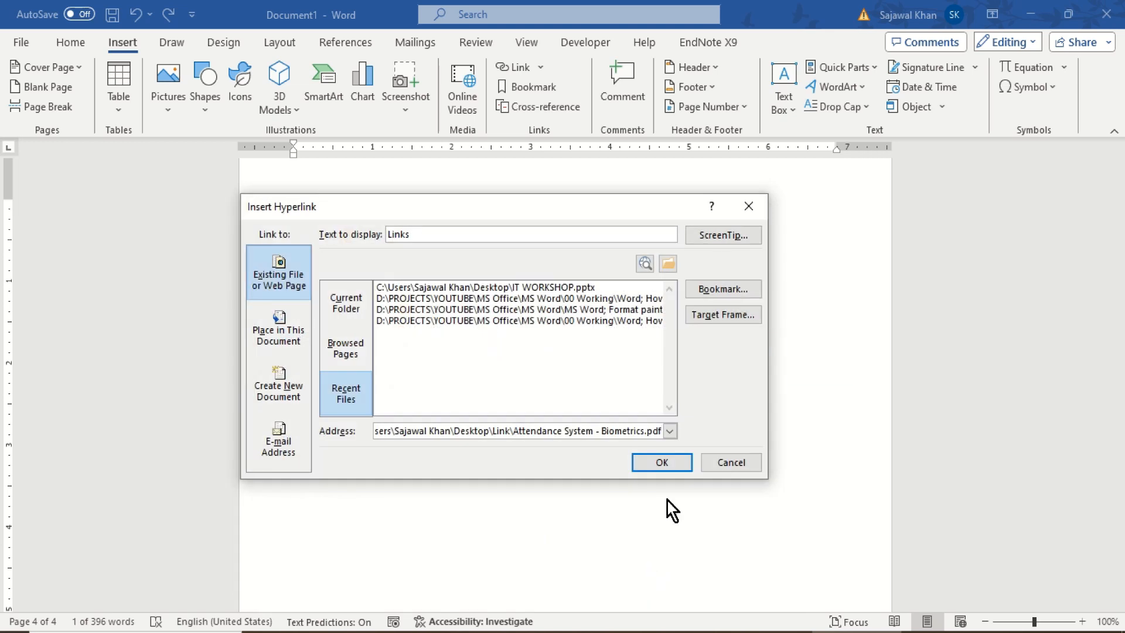
left_click_drag(648, 439, 421, 443)
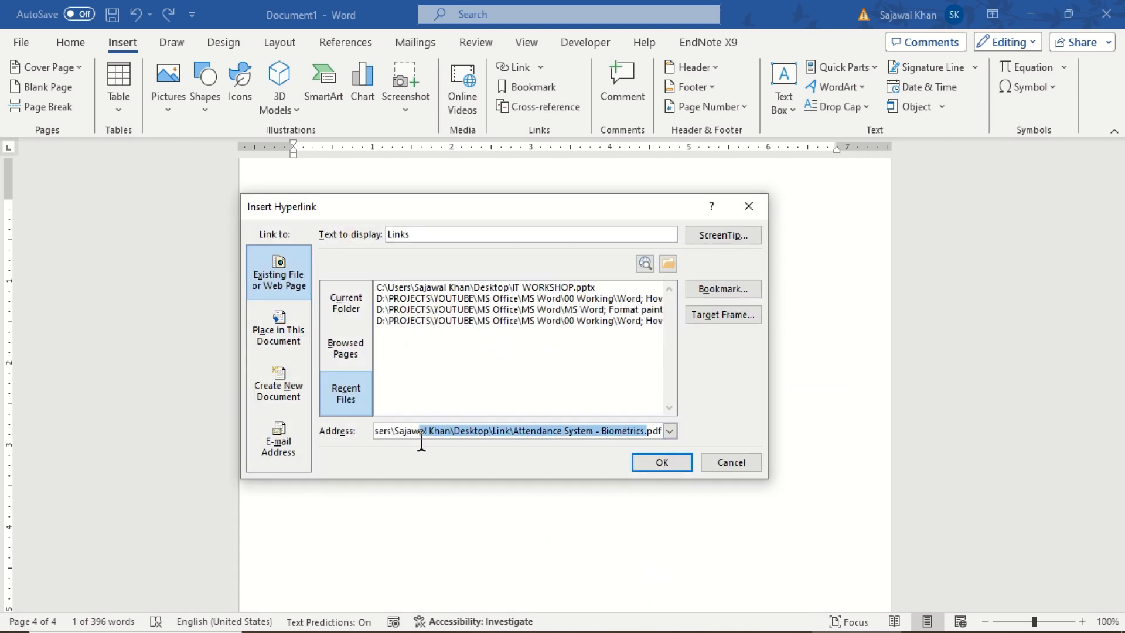
- Set the hyperlink's ScreenTip to "Click this to see detail" and insert the link
left_click(733, 236)
type("Click this to see detail")
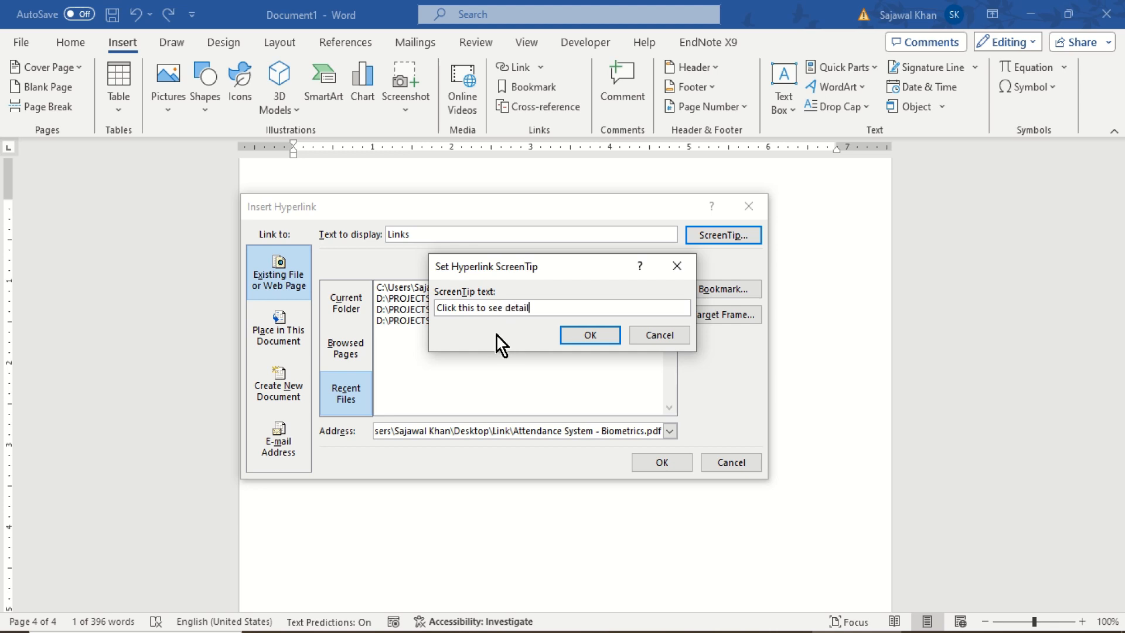
left_click(581, 336)
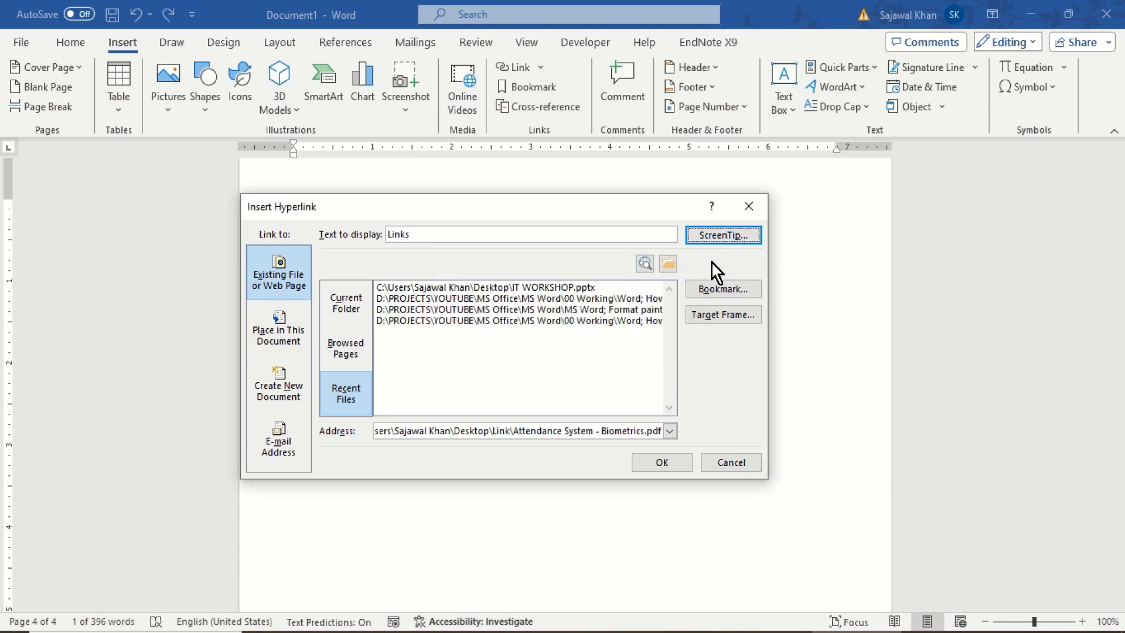
left_click(673, 460)
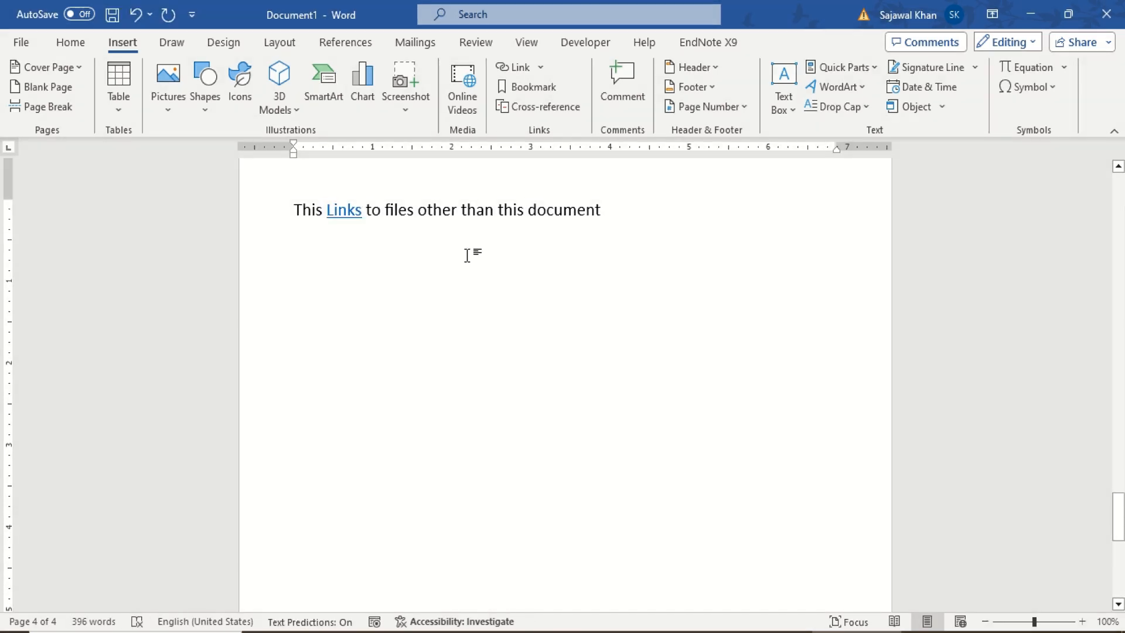
- Follow the Links hyperlink in the files line and allow the PDF to open
mouse_move(338, 225)
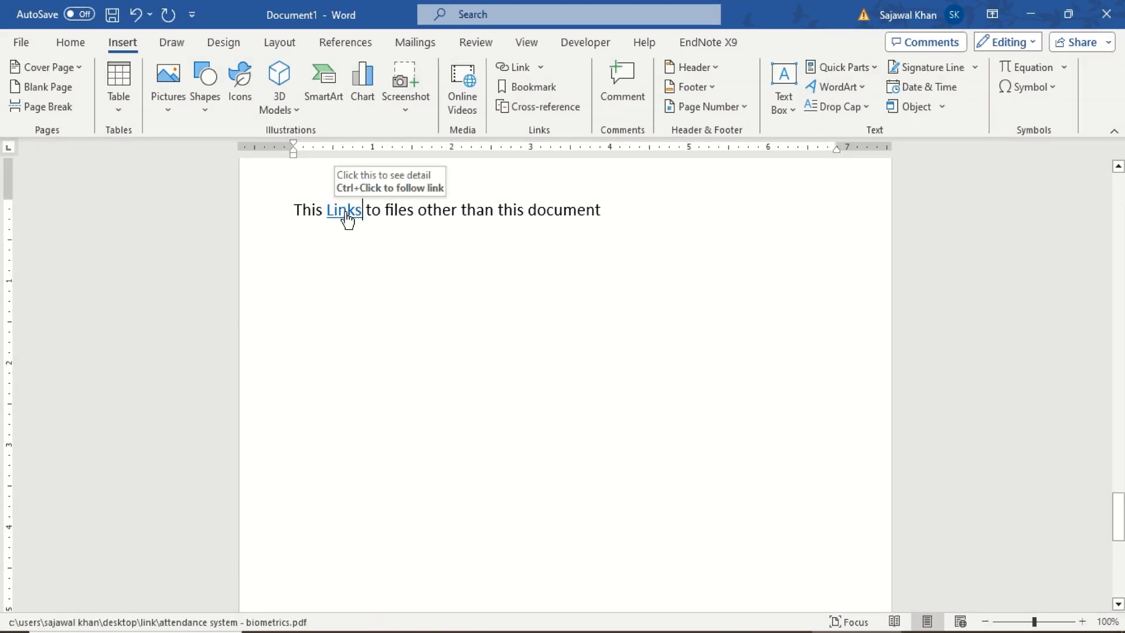
left_click(348, 218, "ctrl")
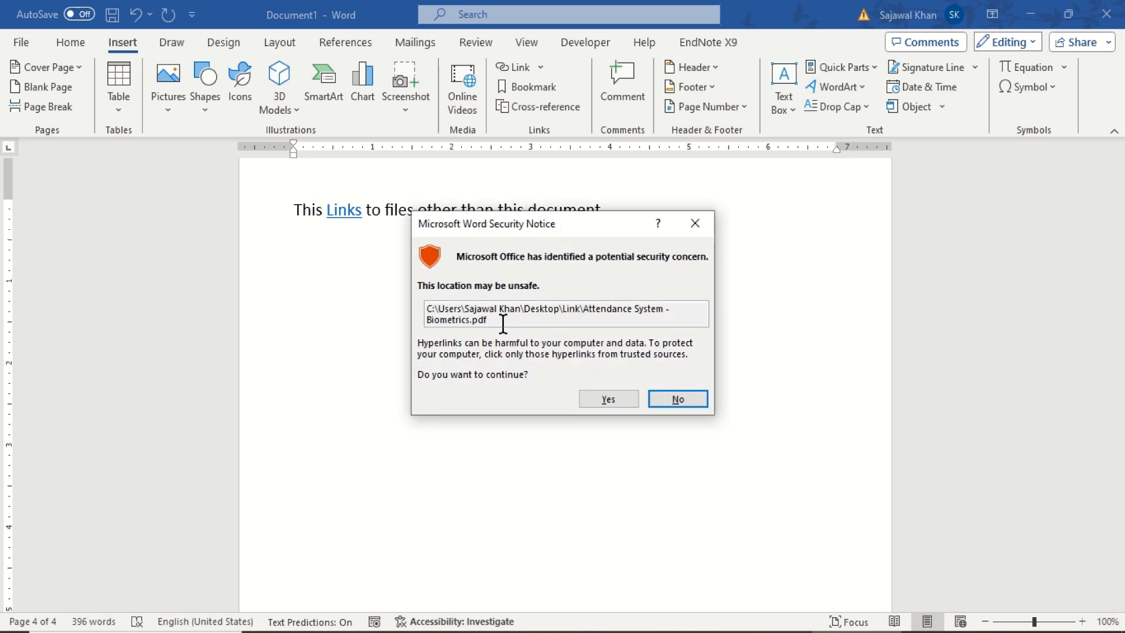
left_click(608, 399)
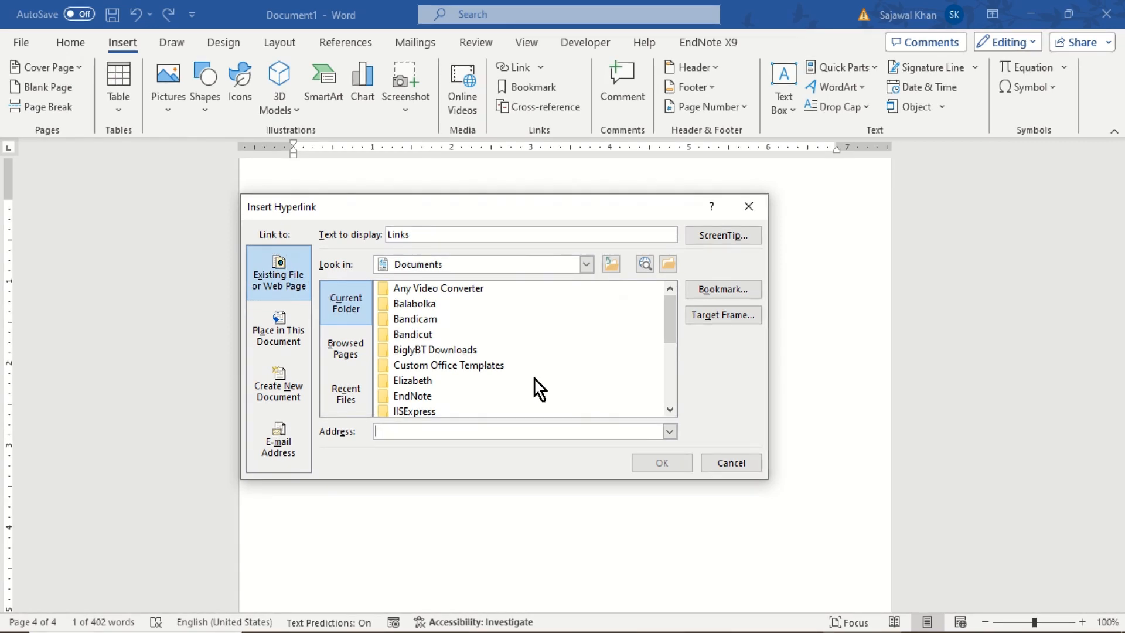
left_click(457, 431)
type("https://www.microsoft.com/en-pk")
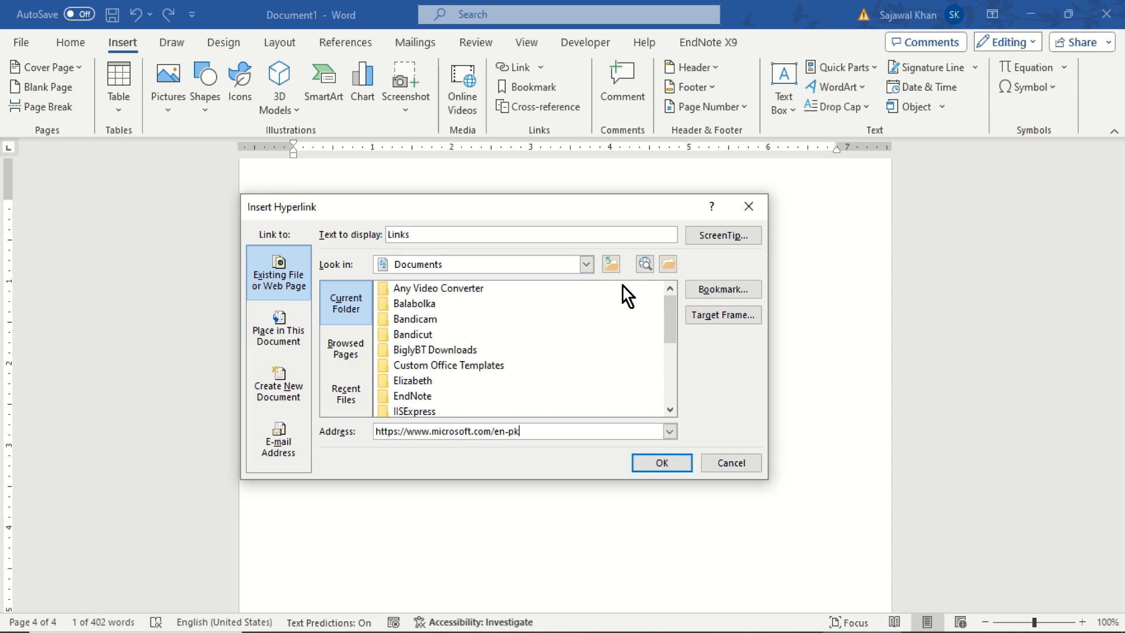
left_click(645, 265)
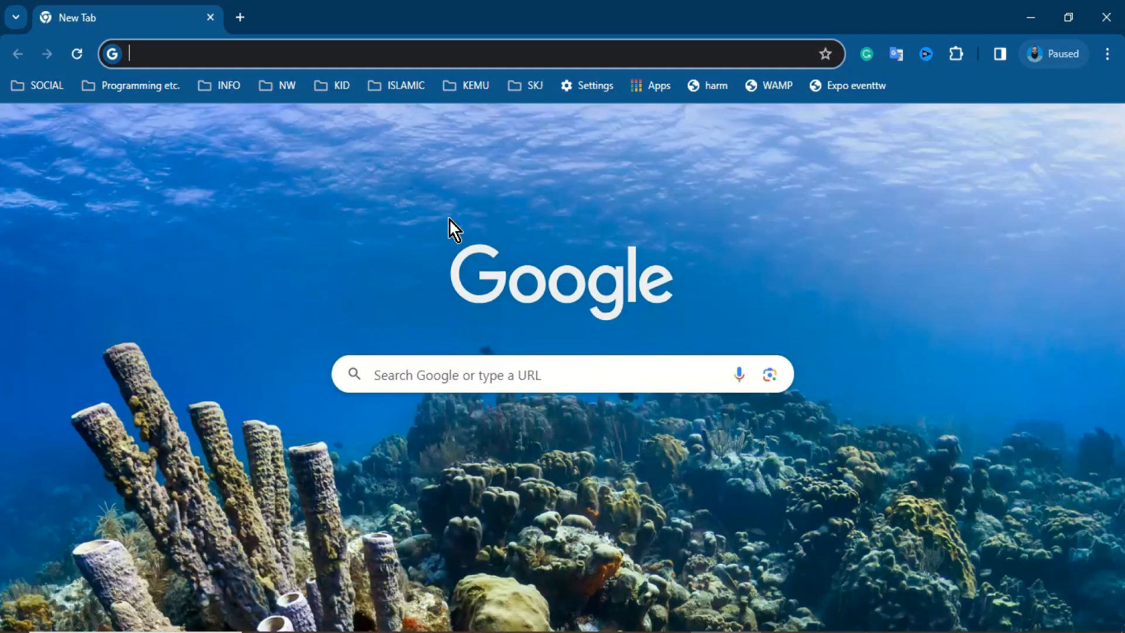
type("mico")
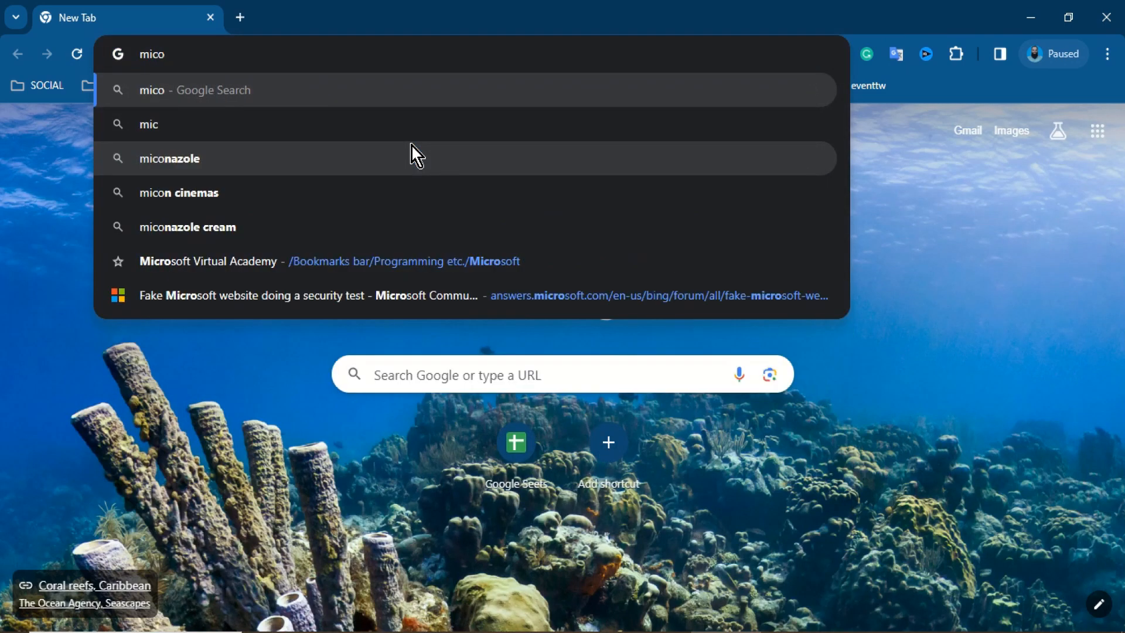
key("BackSpace")
key("Down")
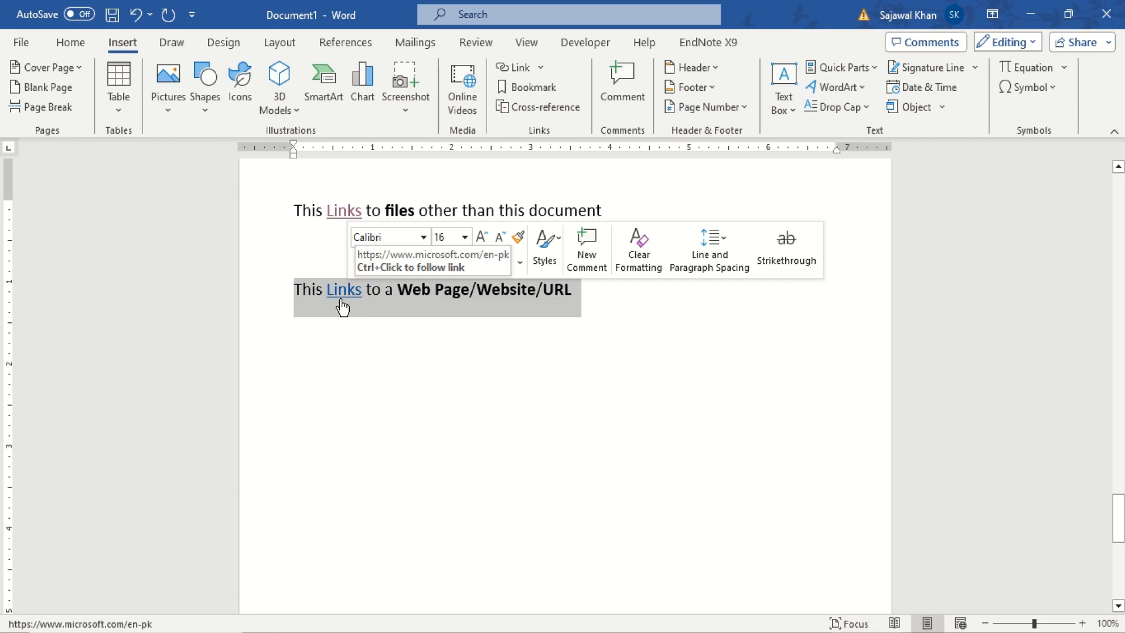
- Follow the Links hyperlink in the web page line and close the leftover Google search tab in the browser
left_click(341, 303, "ctrl")
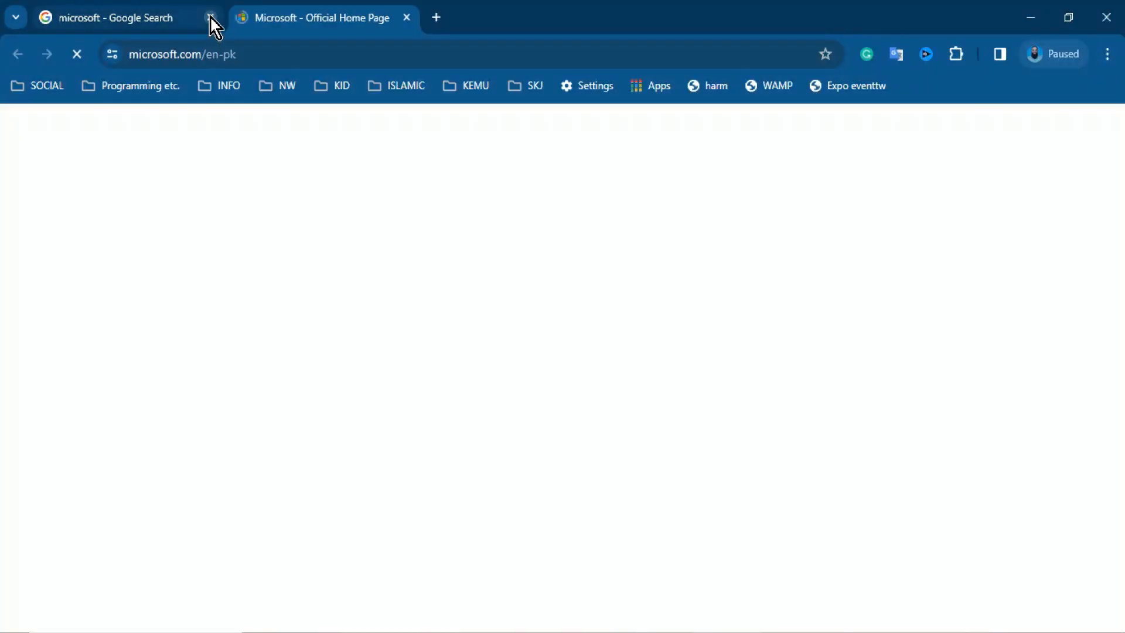
left_click(210, 17)
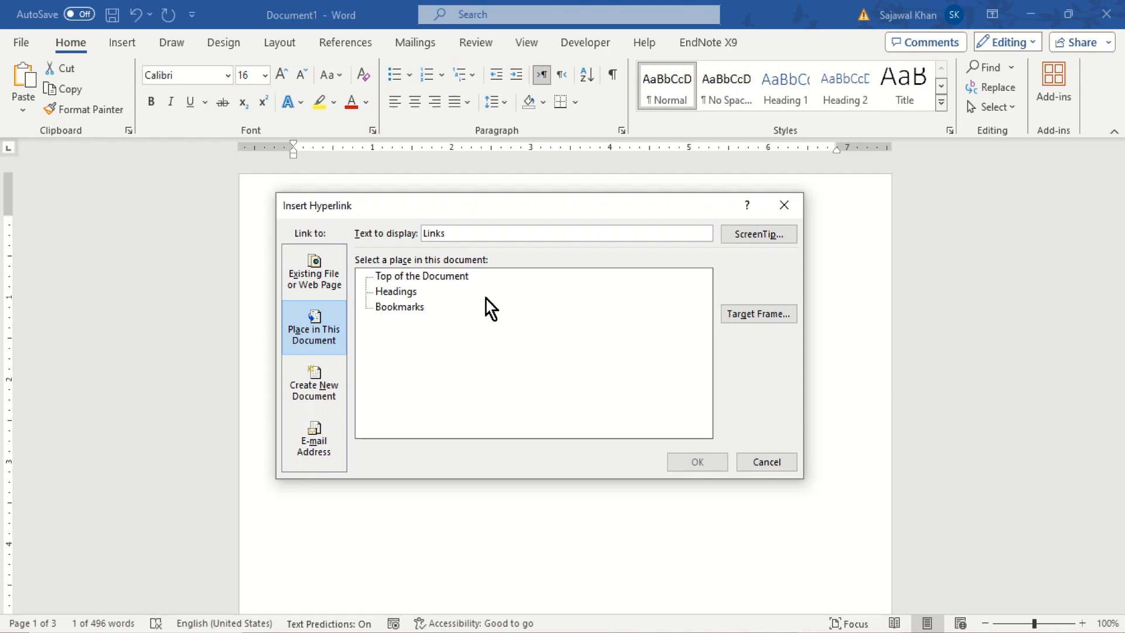
- Apply the Heading 1 style to the Introduction, Chapter 1 and Chapter 2 titles in the document
left_click(322, 341)
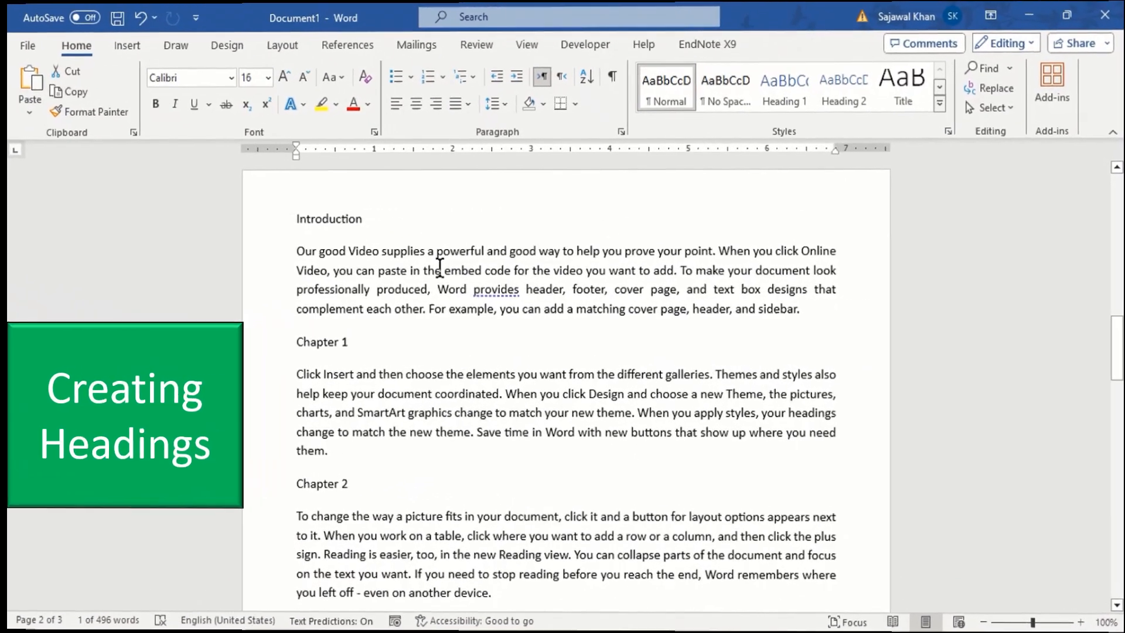
double_click(331, 221)
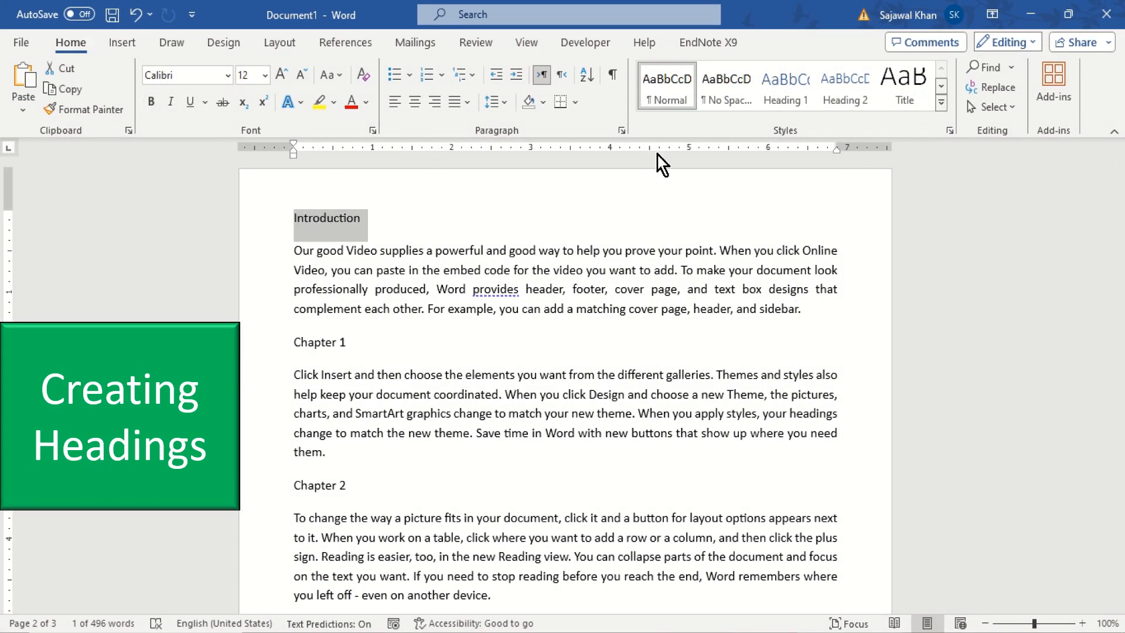
left_click(785, 96)
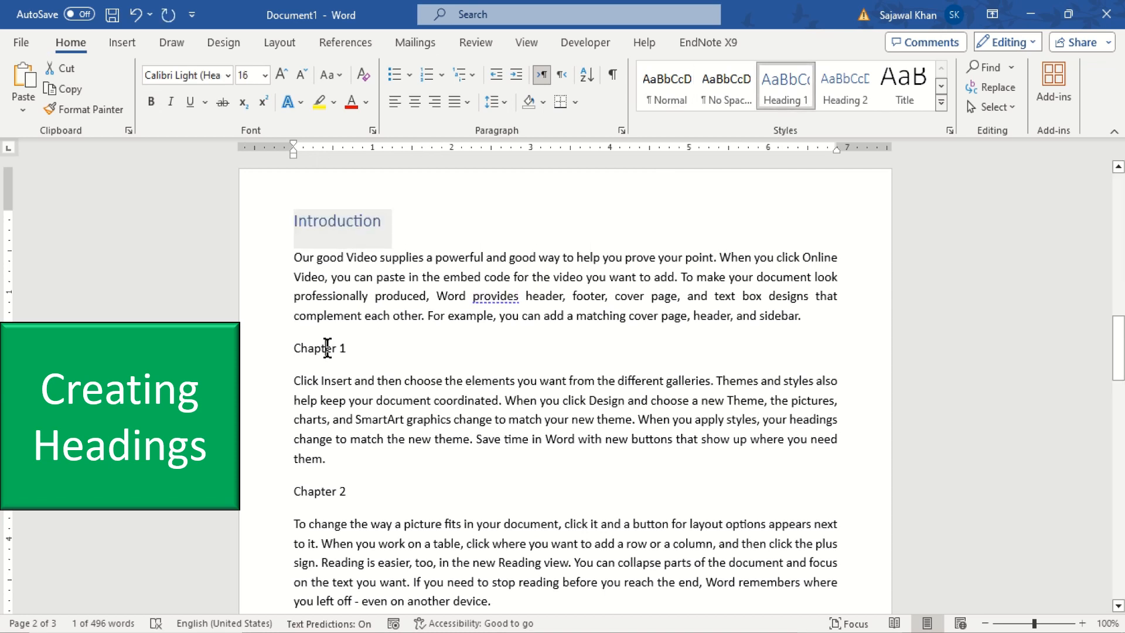
left_click(326, 348)
left_click(775, 93)
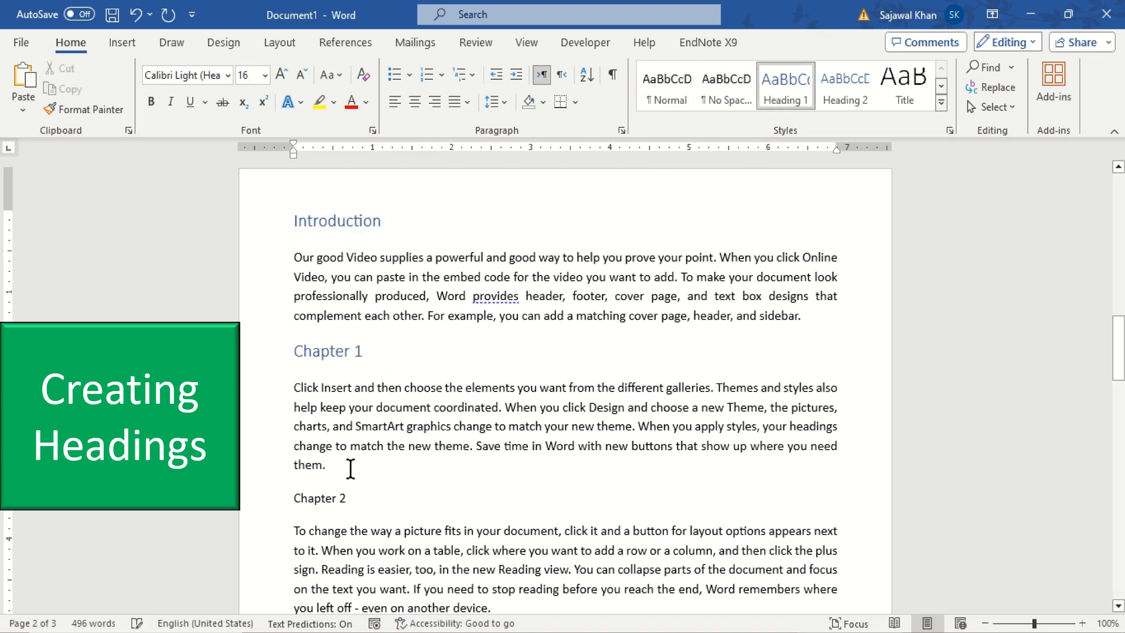
left_click(325, 497)
key("ctrl+alt+1")
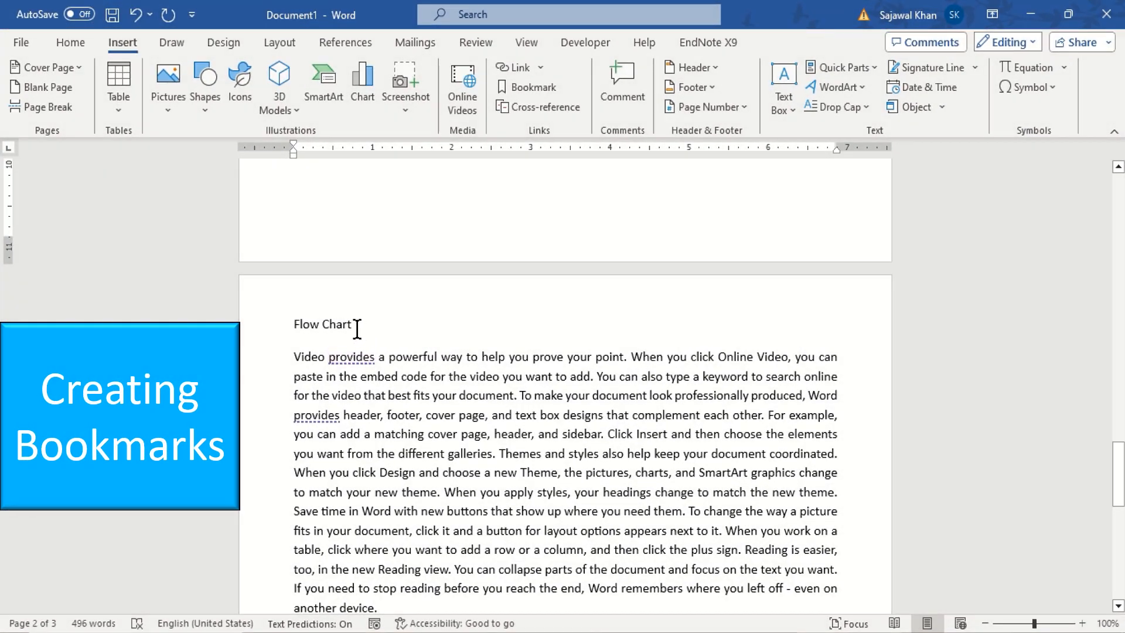
- Add a bookmark named FlowChart to the Flow Chart title
left_click_drag(352, 325, 301, 327)
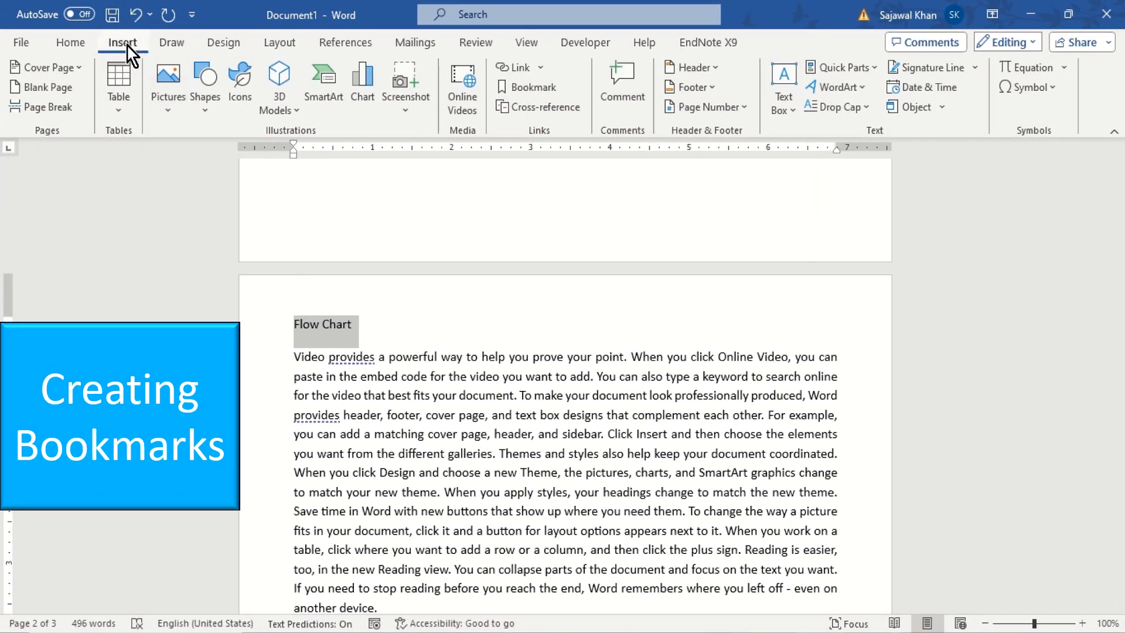
left_click(530, 89)
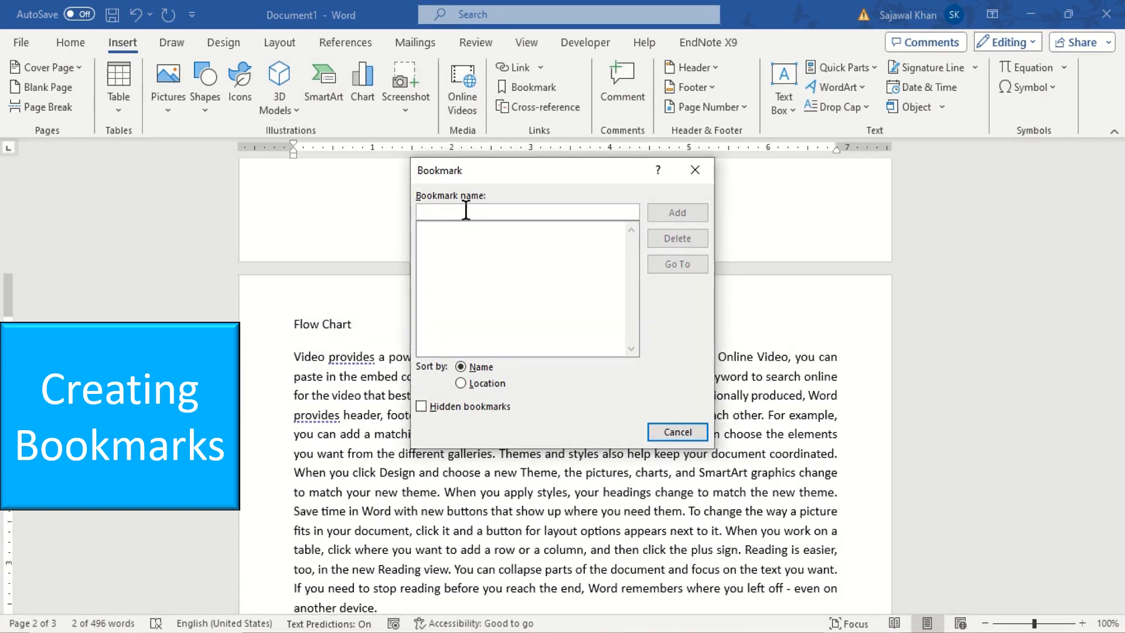
type("FlowChart")
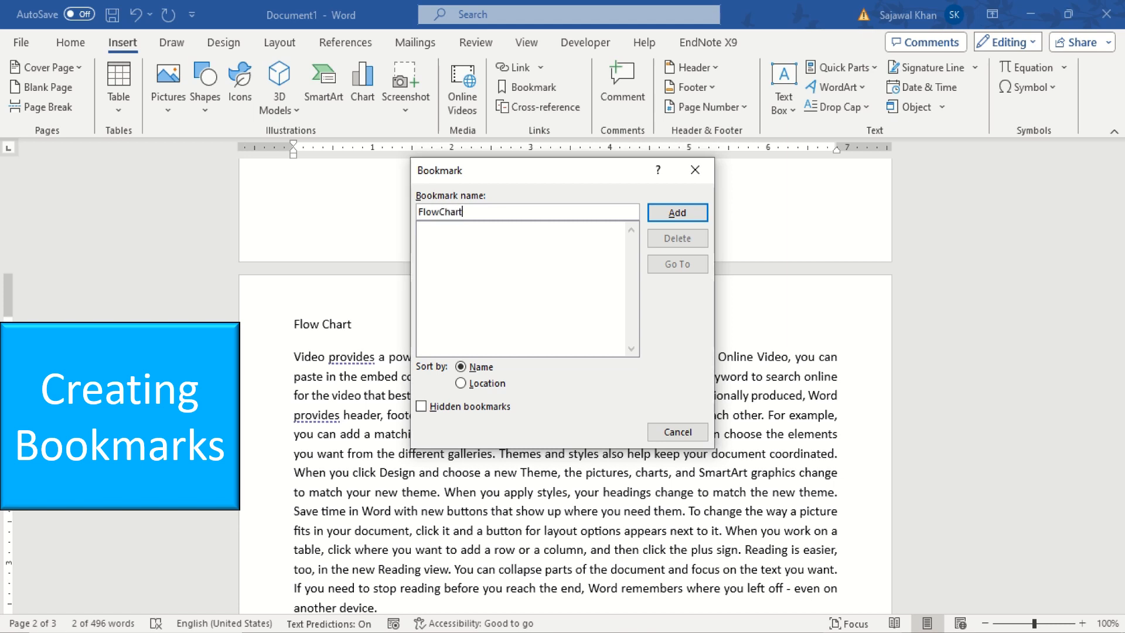
left_click(666, 214)
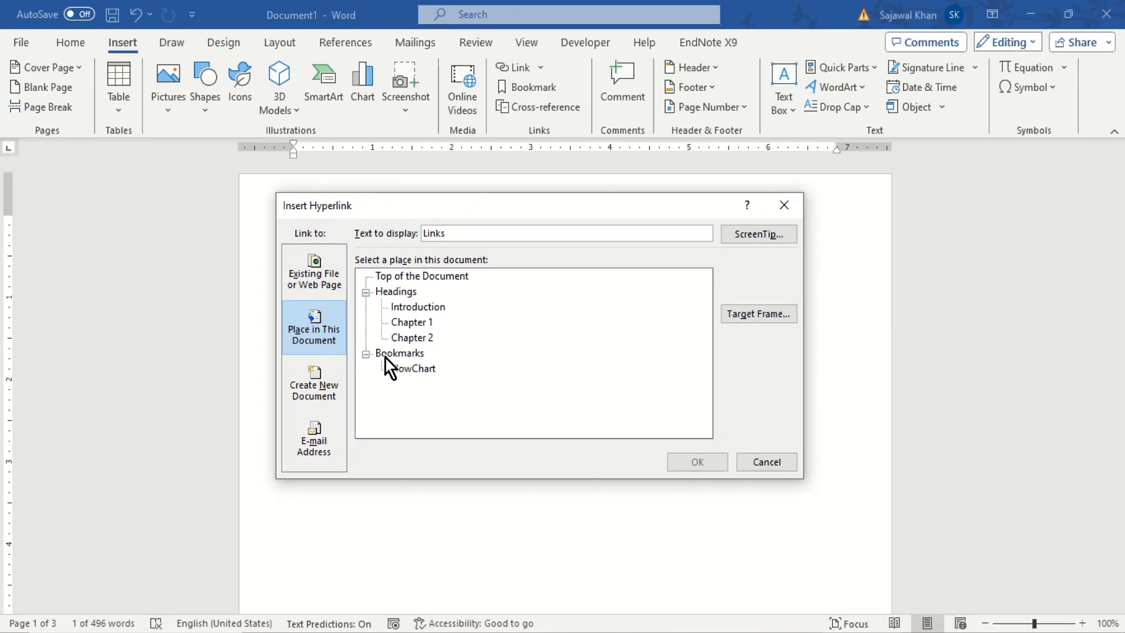
- Link the word Links in the Heading sentence to the Introduction heading, follow it, and return to the document's beginning
left_click(402, 370)
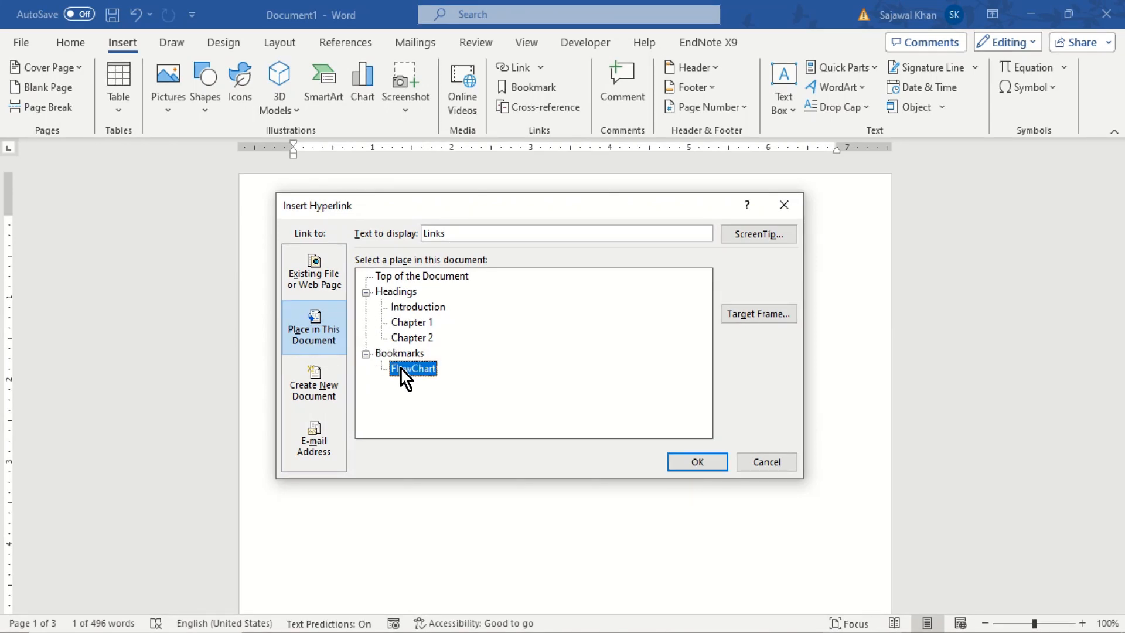
left_click(420, 307)
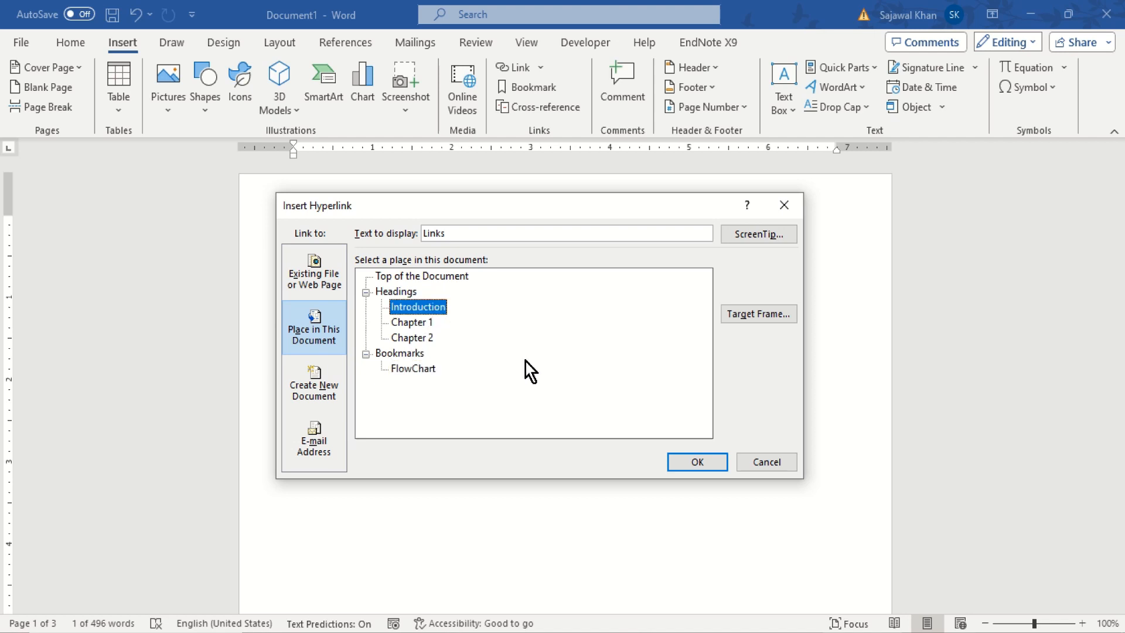
left_click(683, 460)
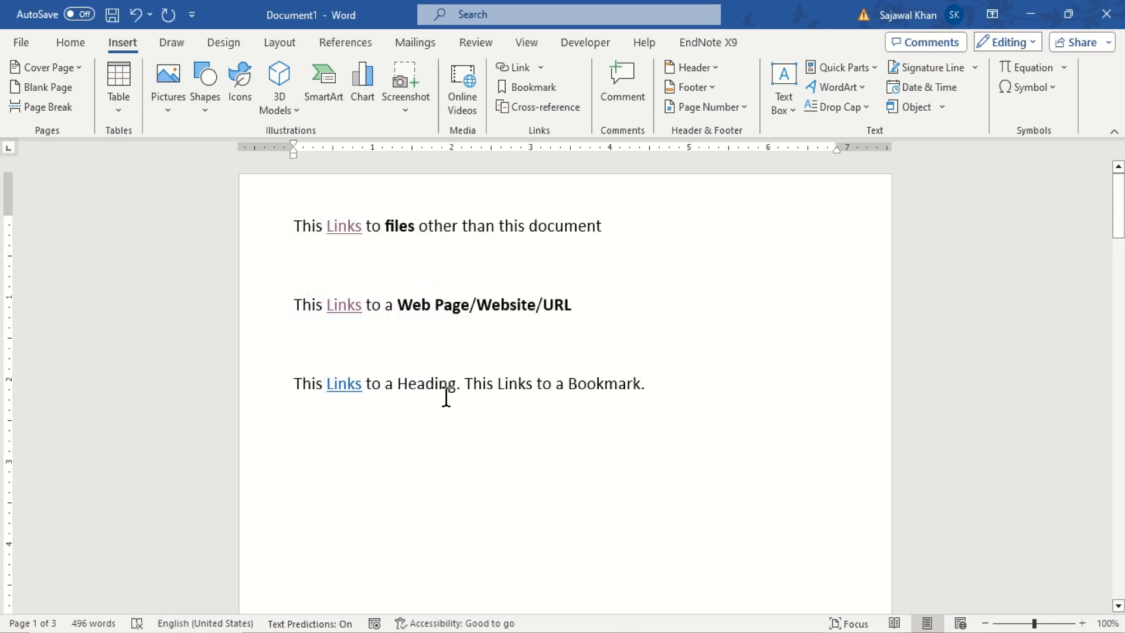
left_click(354, 397, "ctrl")
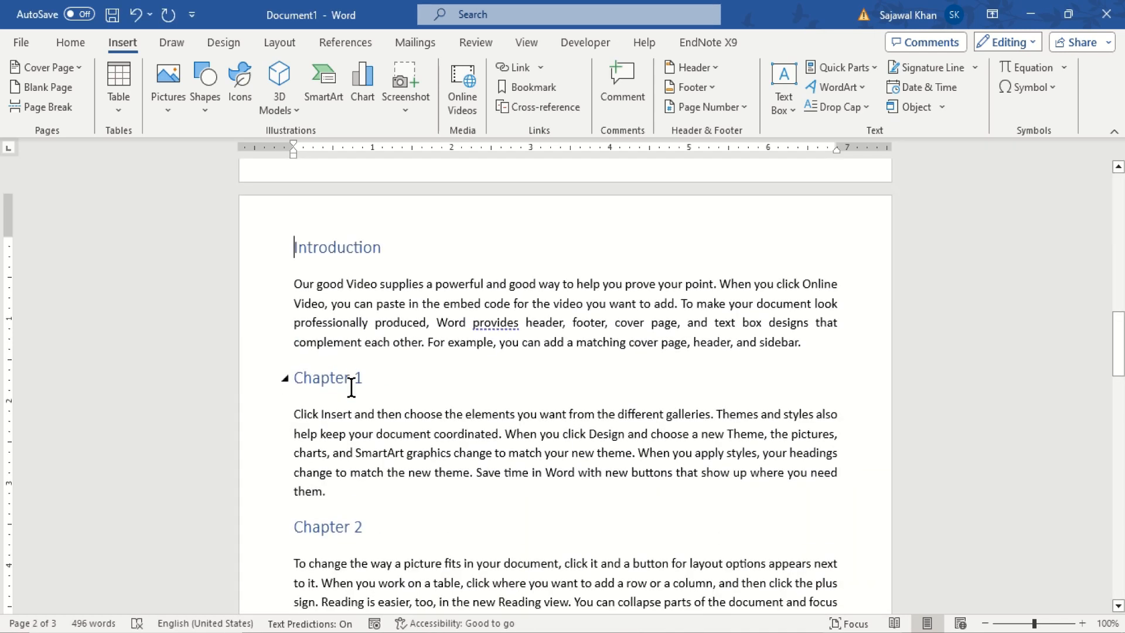
key("ctrl+Home")
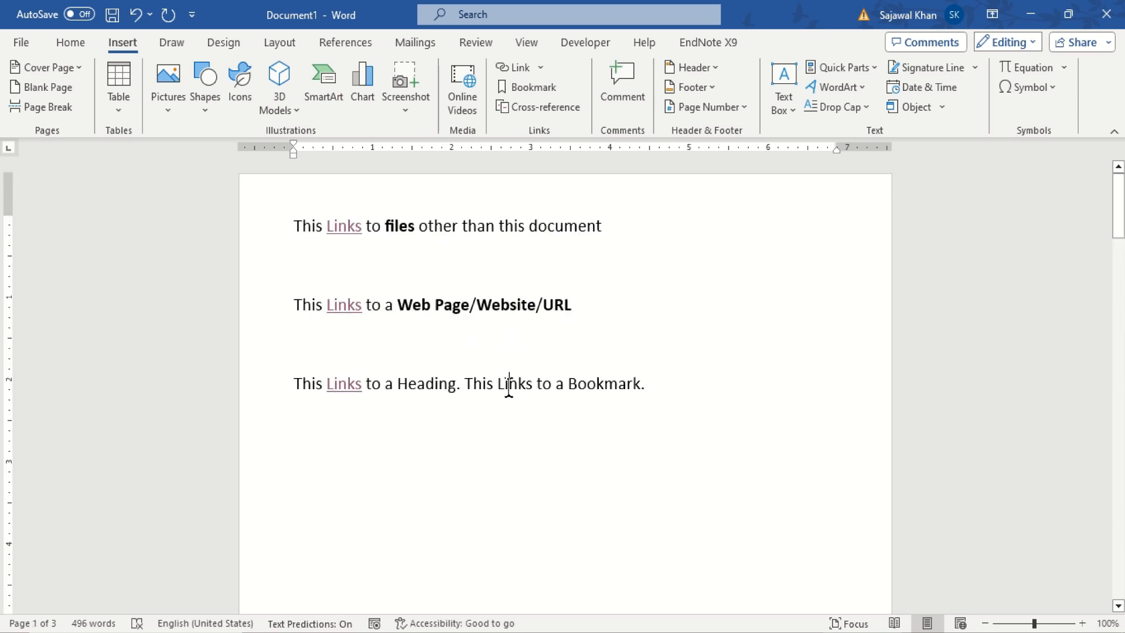
- Hyperlink the word Links in the Bookmark sentence to the FlowChart bookmark and follow the link
double_click(509, 387)
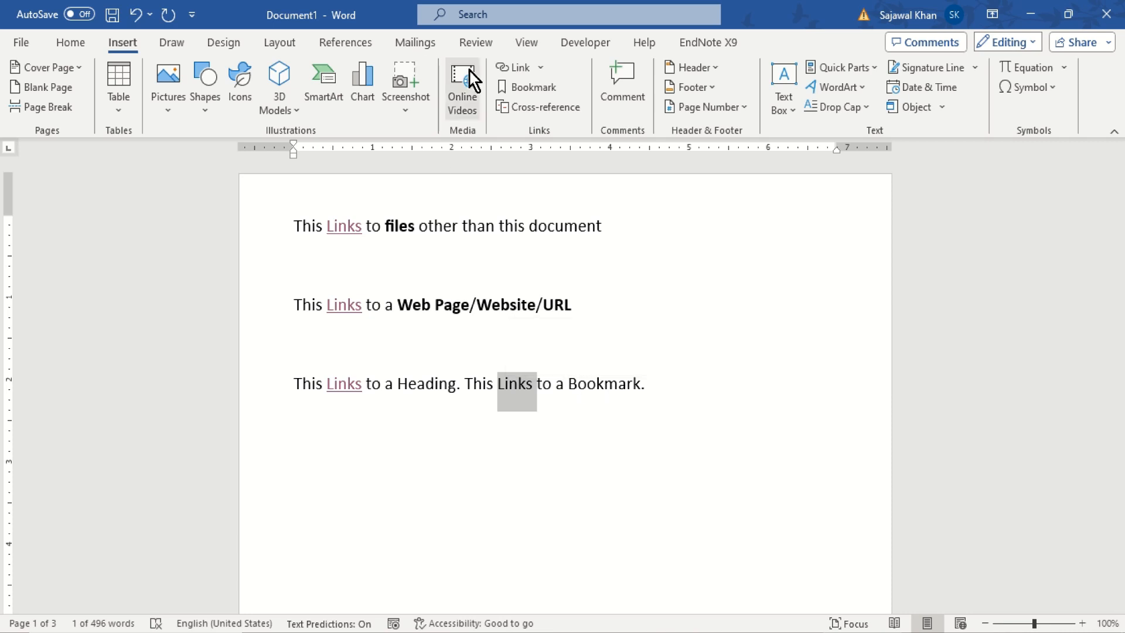
left_click(510, 72)
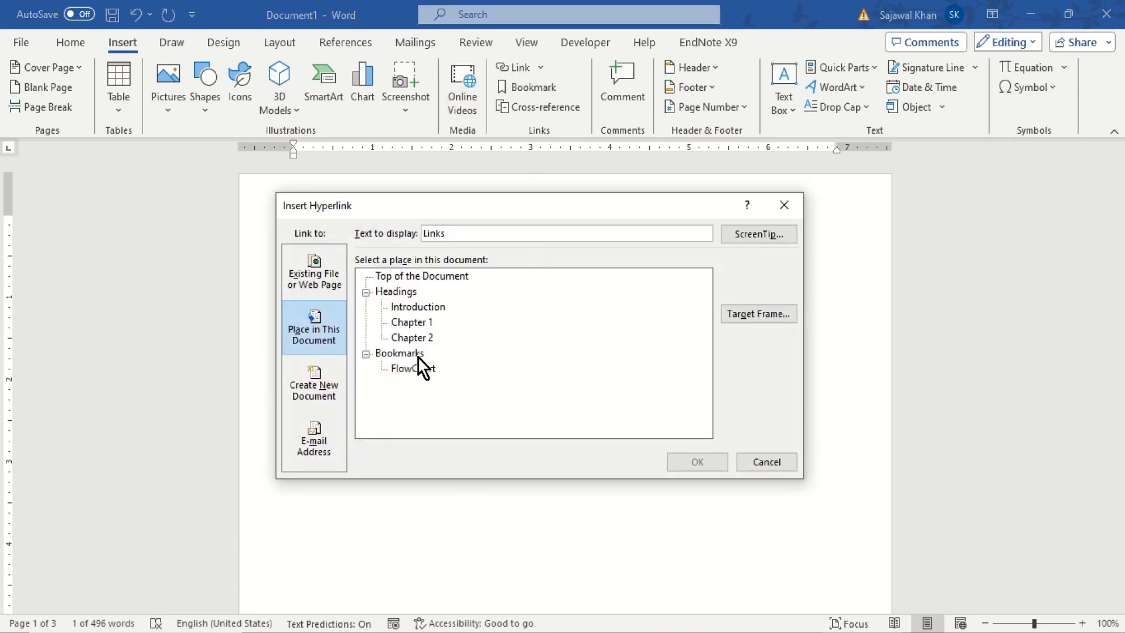
left_click(695, 461)
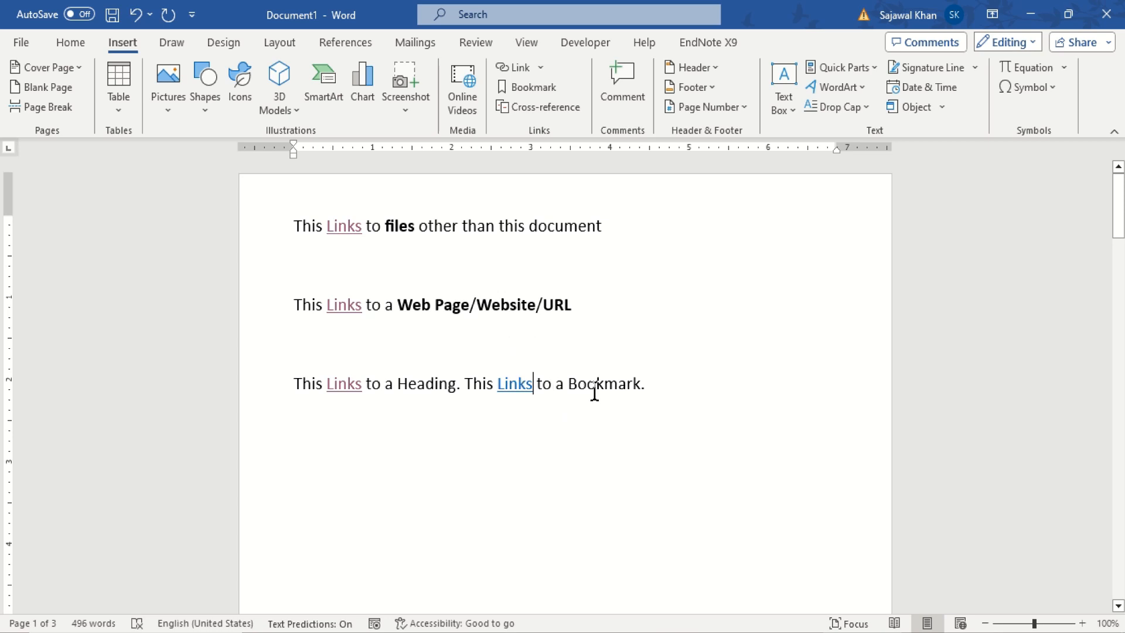
left_click(522, 392, "ctrl")
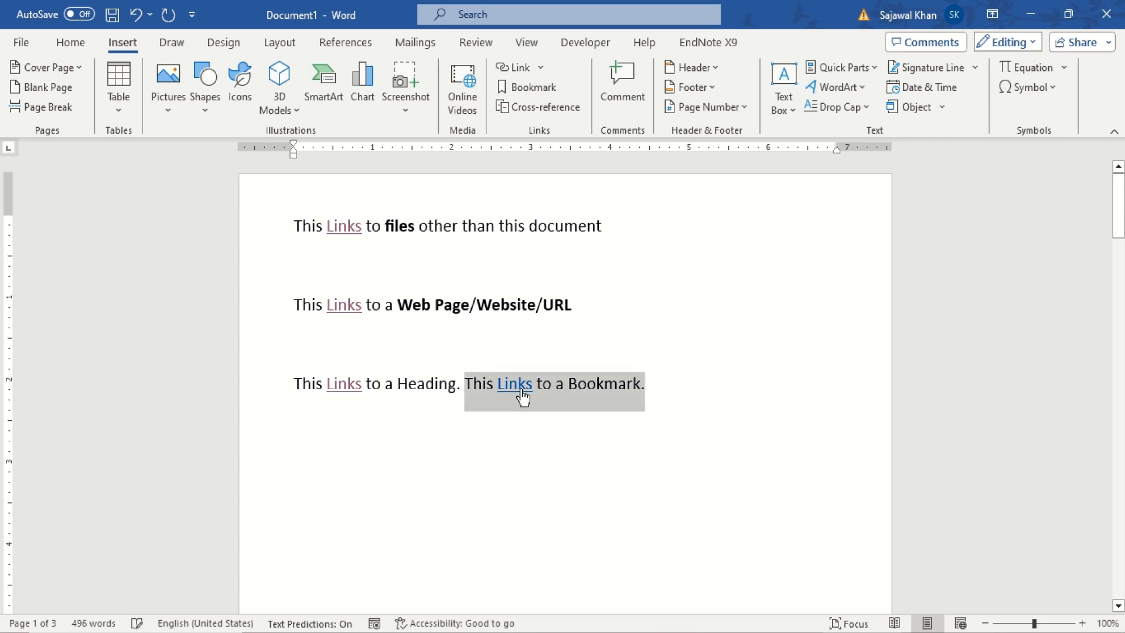
left_click(521, 392, "ctrl")
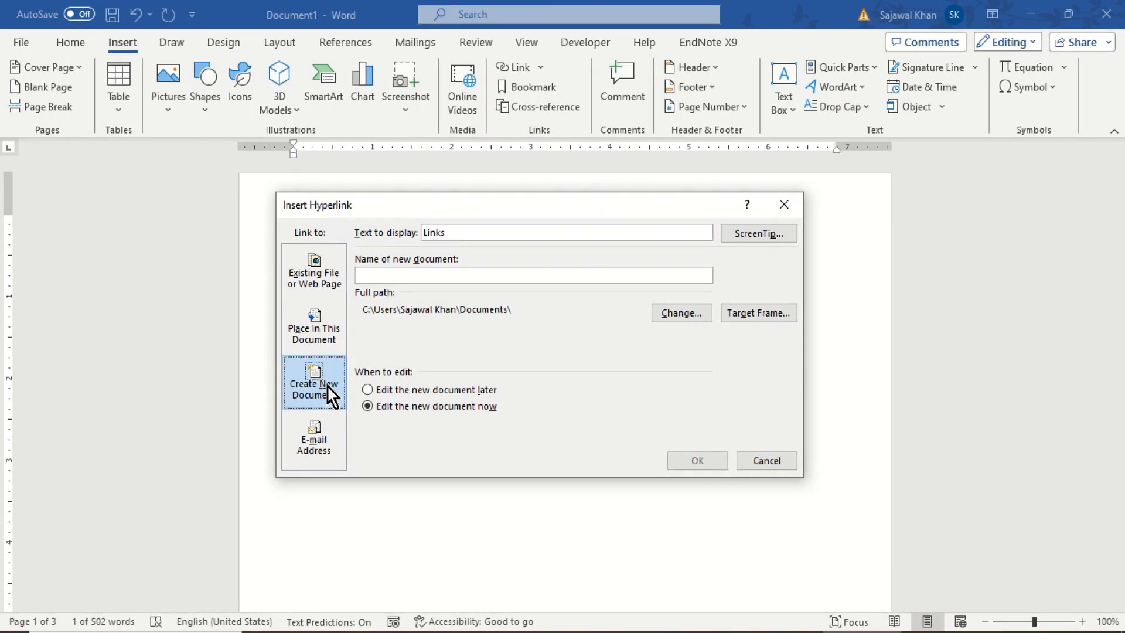
- Name the new linked document New File for Hyperlink and set its file type to Documents (*.docx;*.docm;*.doc)
type("N")
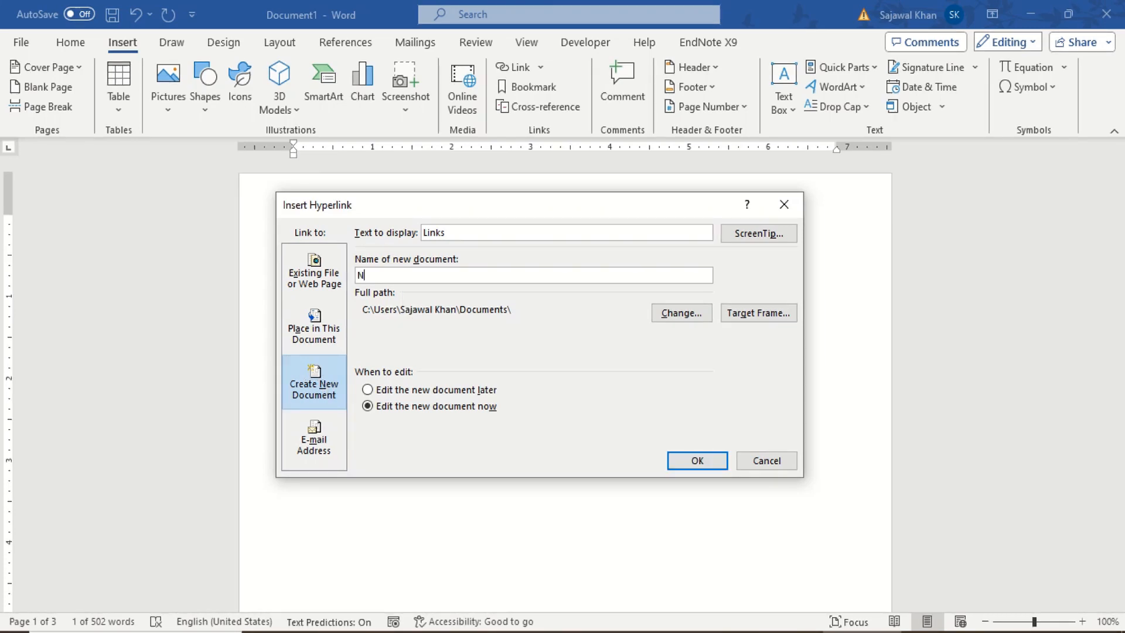
type("ew File for Hyperlinn")
key("BackSpace")
type("k")
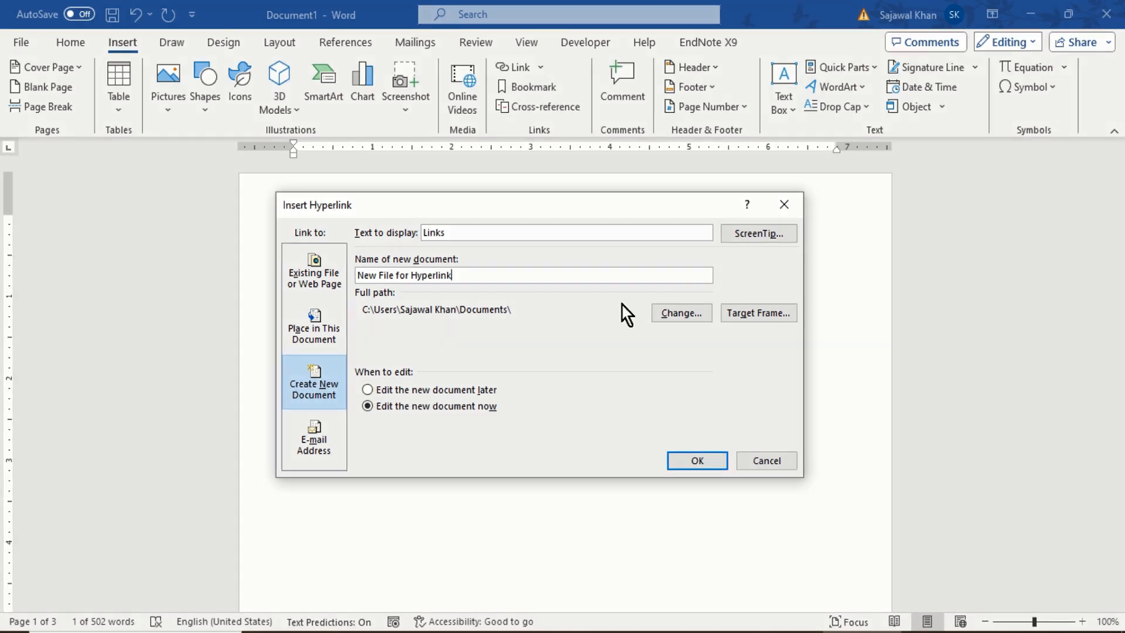
left_click(683, 312)
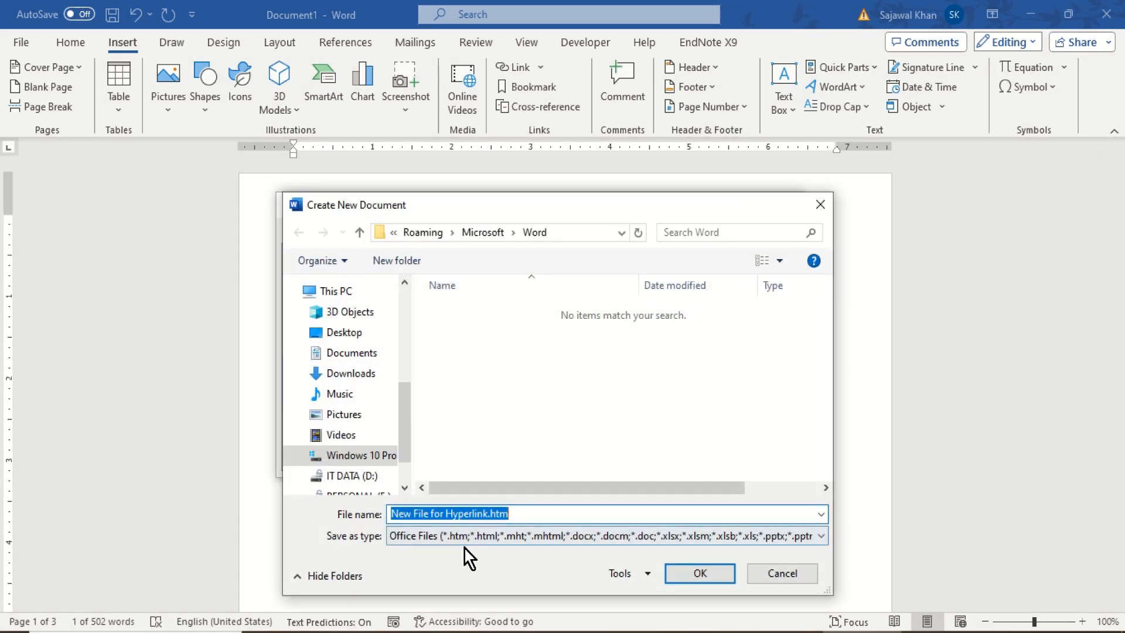
left_click(539, 514)
left_click(543, 536)
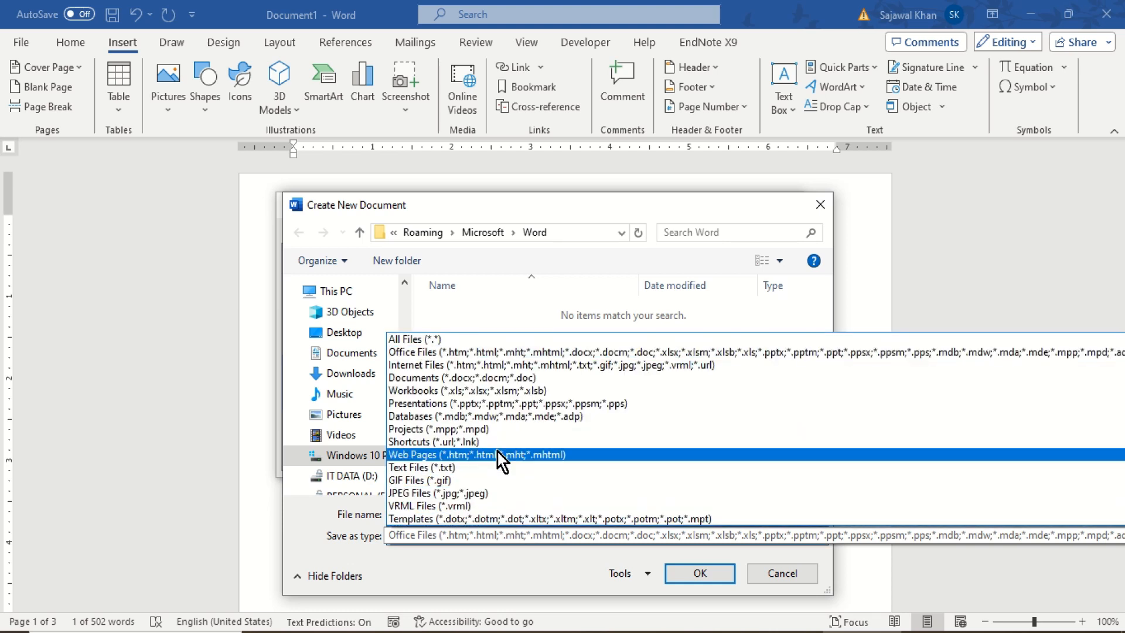
left_click(486, 381)
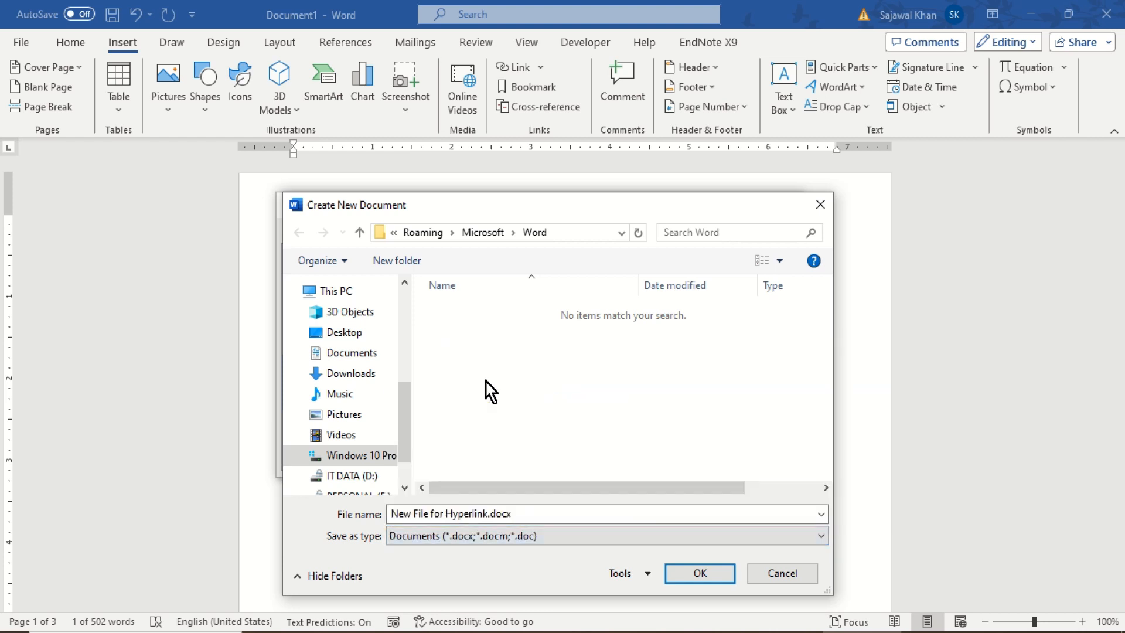
left_click(551, 512)
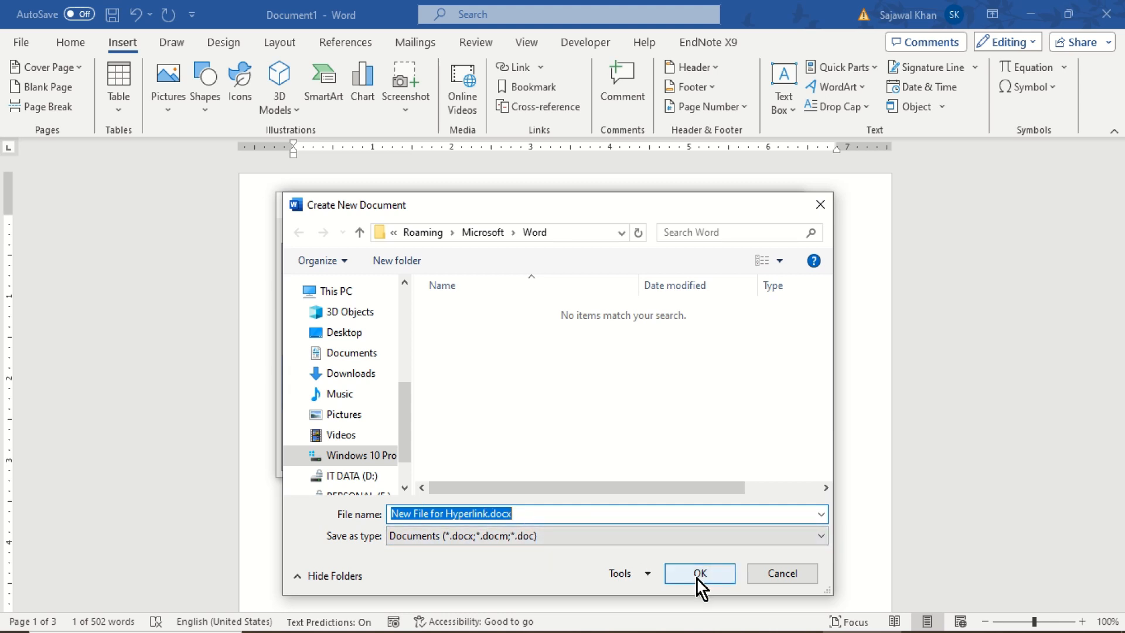
- Store the new document in the desktop's Link folder and create its hyperlink with the option "Edit the new document later"
left_click(565, 233)
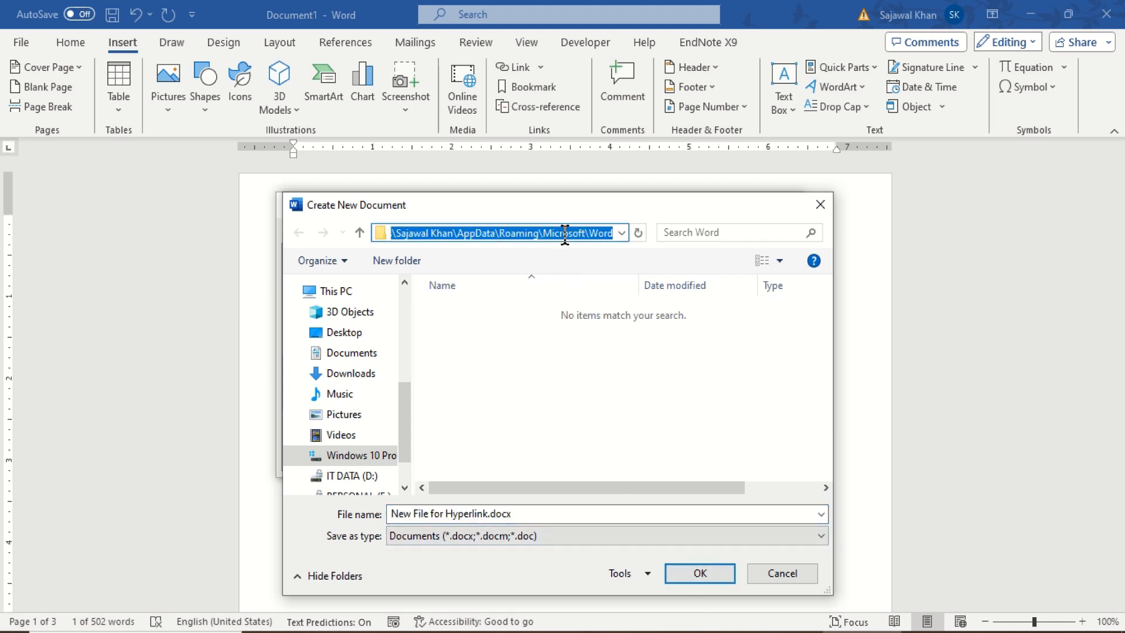
type("C:\\Users\\Sajawal Khan\\Desktop\\Link")
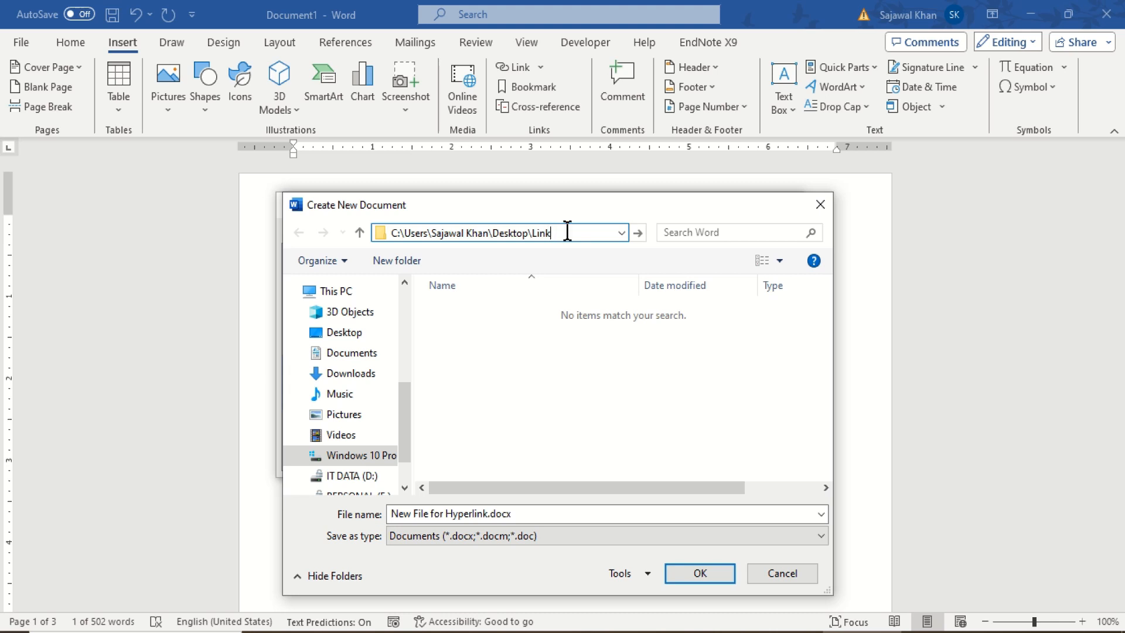
key("Return")
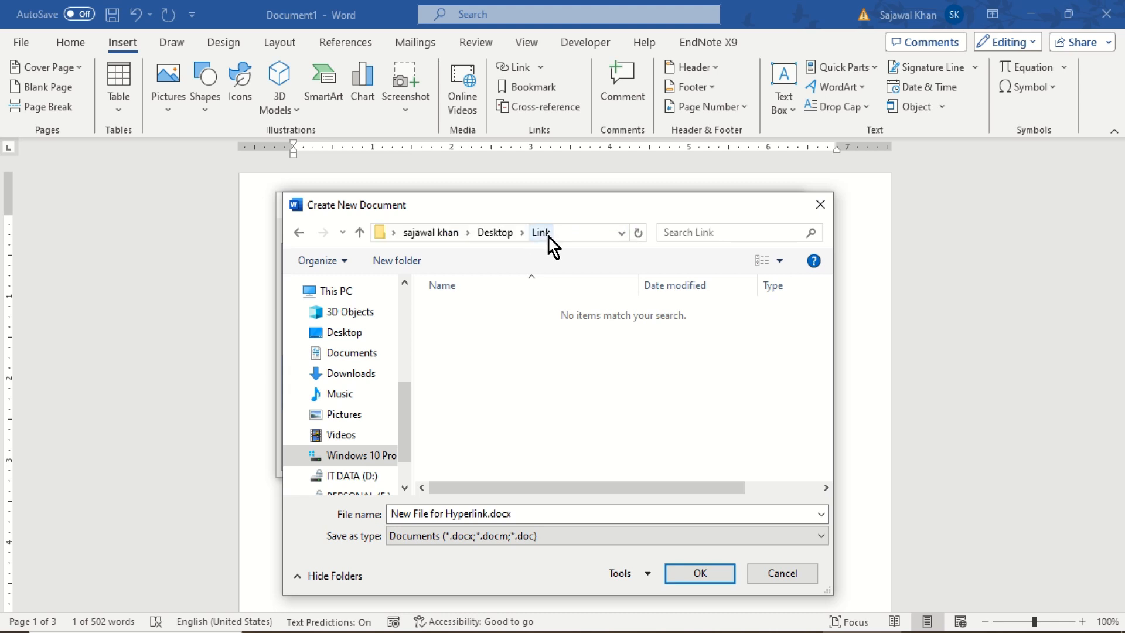
left_click(685, 571)
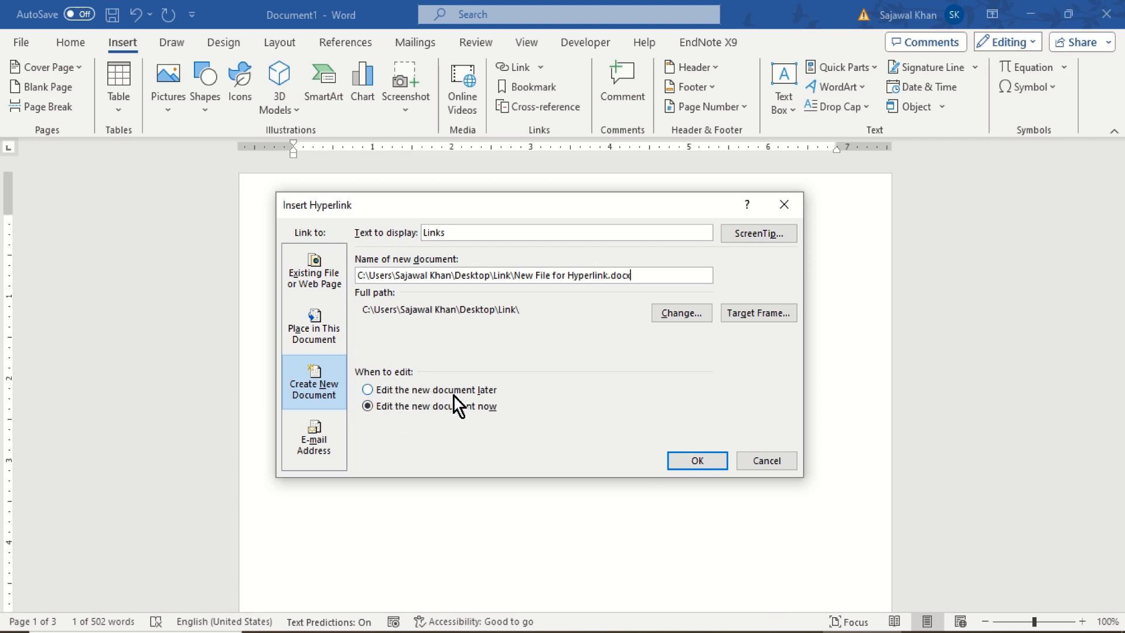
left_click(418, 390)
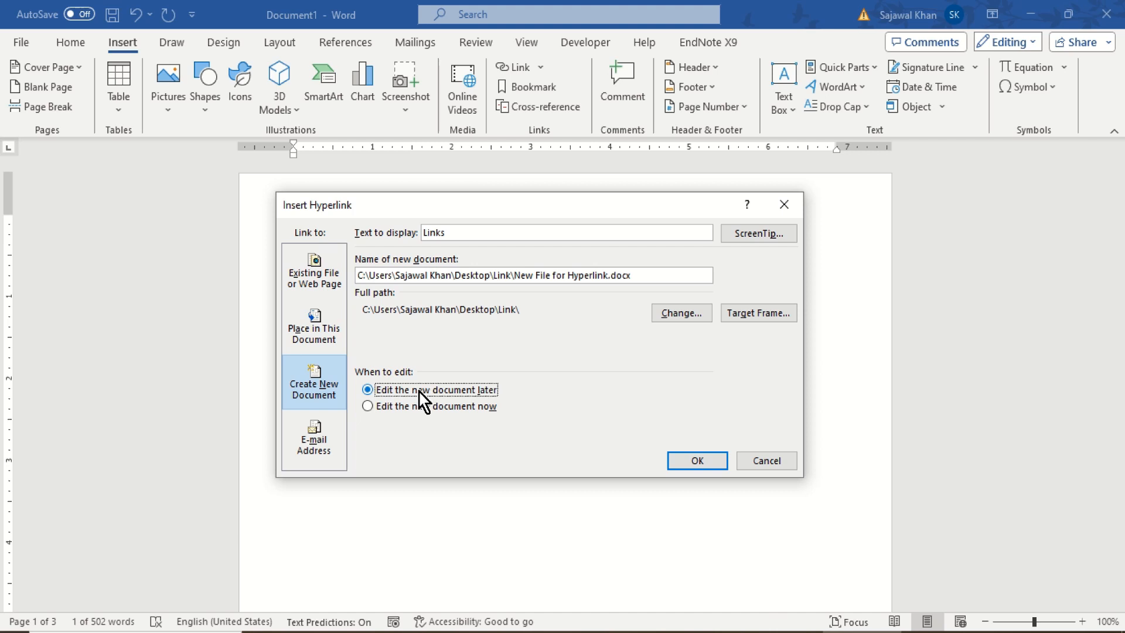
left_click(684, 460)
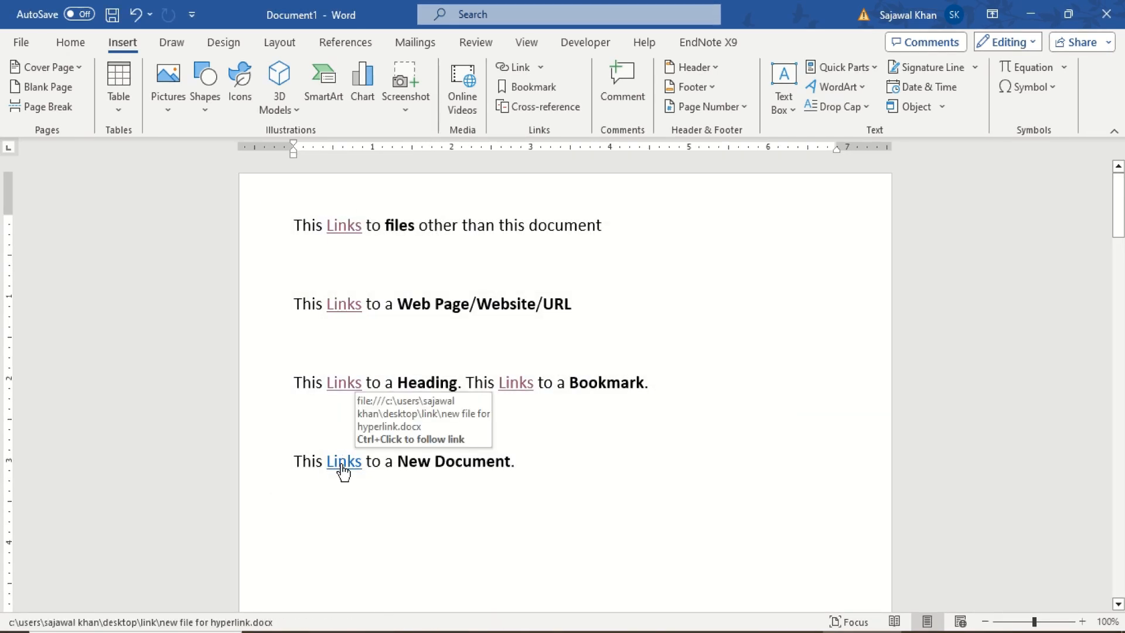
- Follow the Links hyperlink in the New Document line and allow the linked file to open
triple_click(343, 471)
left_click(344, 469, "ctrl")
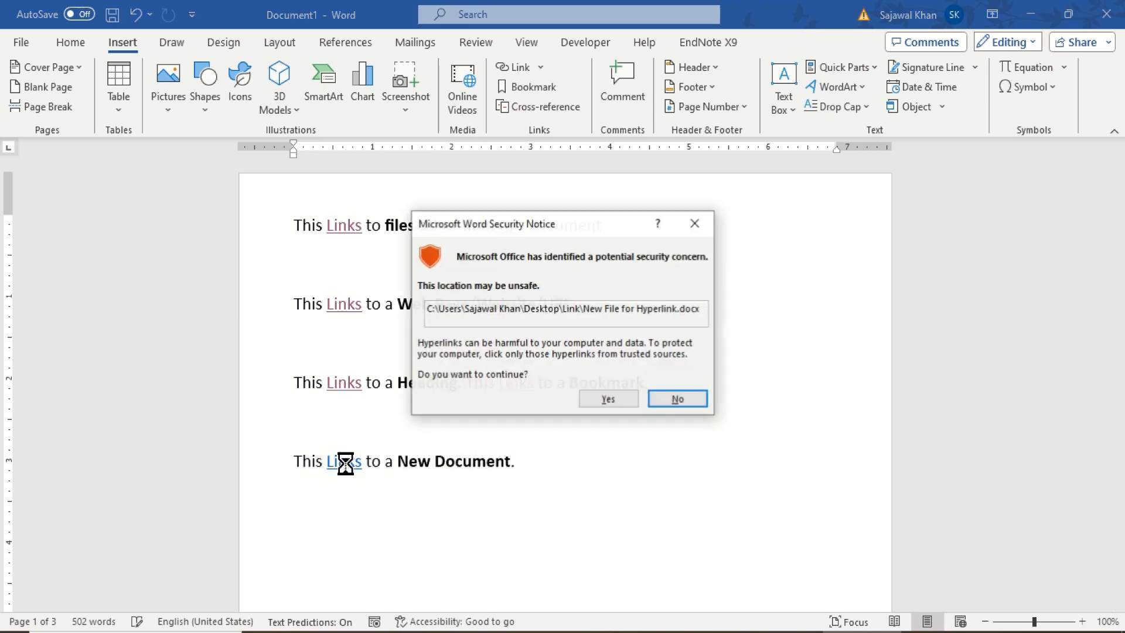
left_click(596, 401)
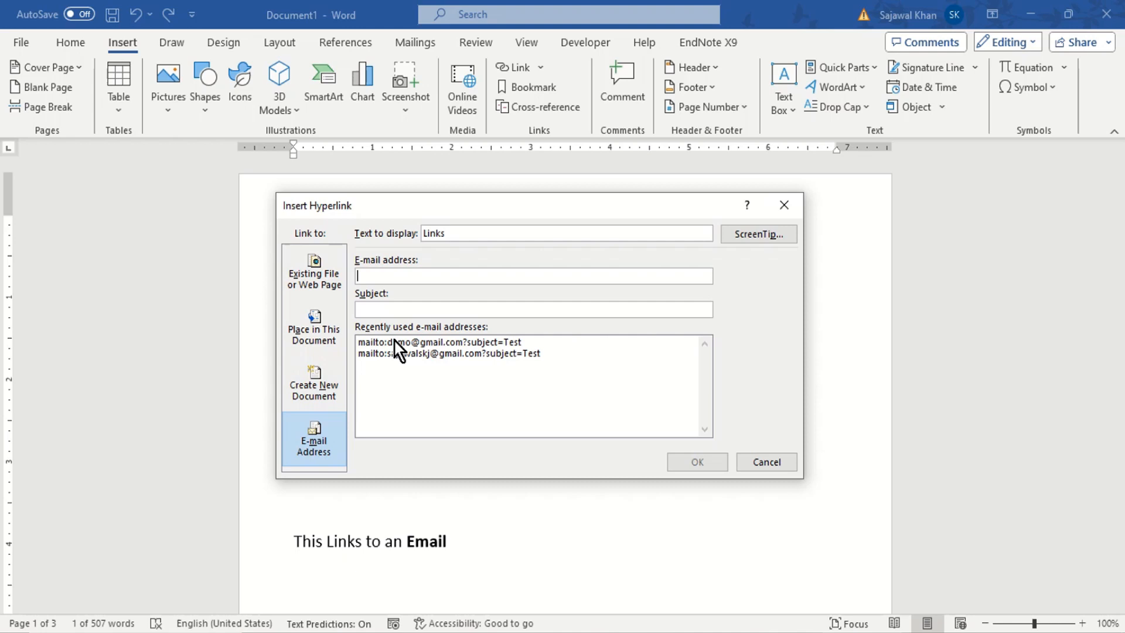
- Link the word Links in the Email line to the first recently used e-mail address with the subject Test
left_click(426, 344)
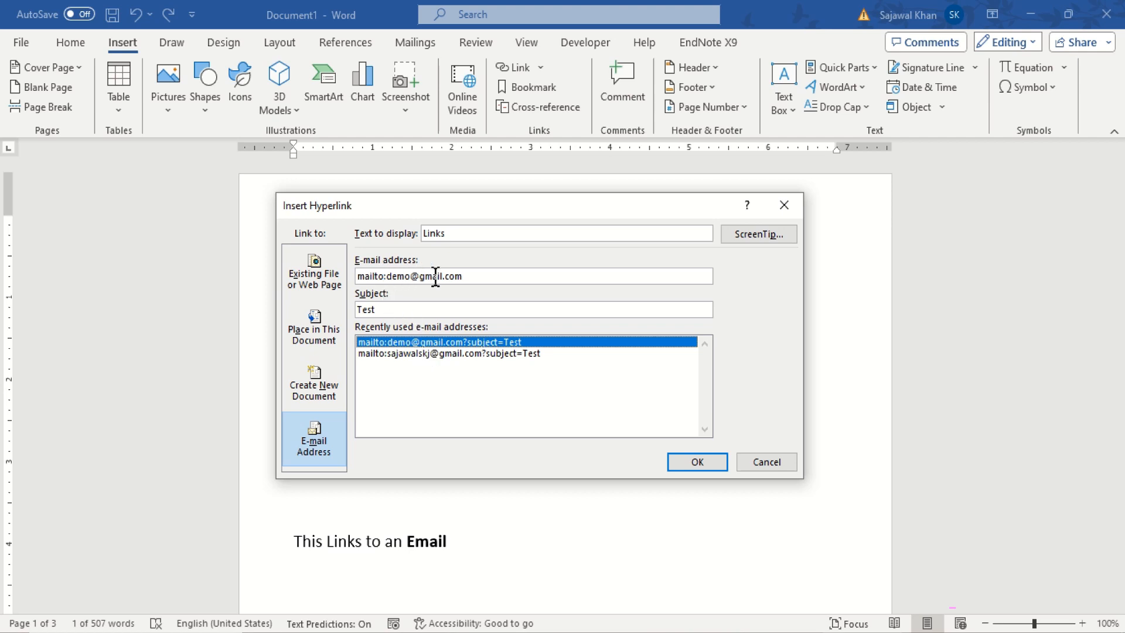
left_click(695, 462)
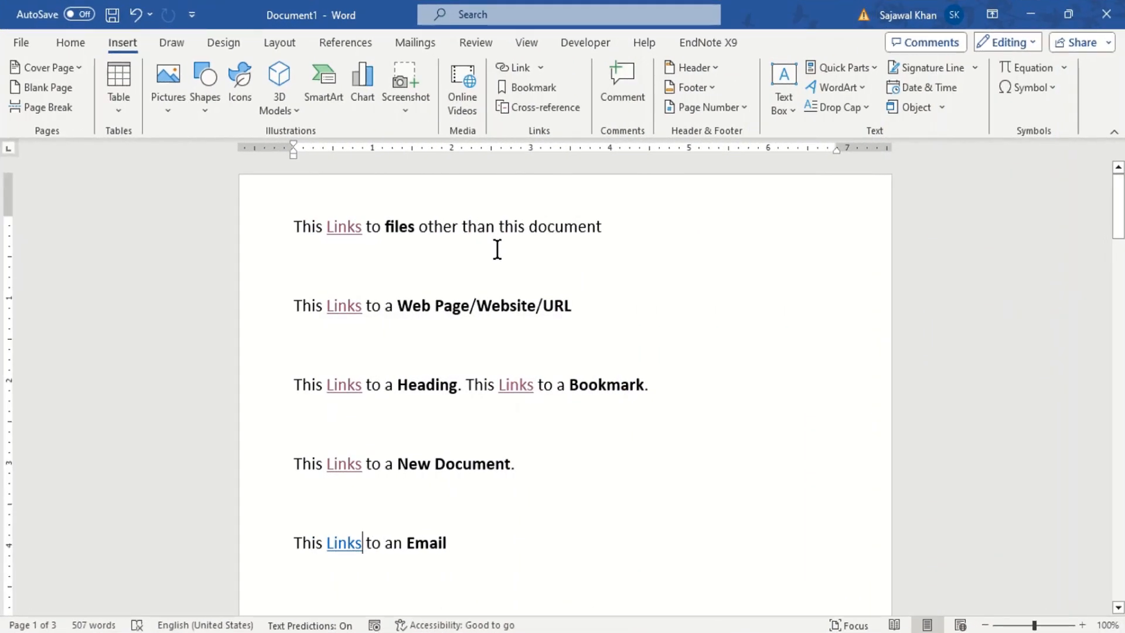
- Edit the Links hyperlink in the web page line, browse the other link types and choose Place in This Document
right_click(336, 306)
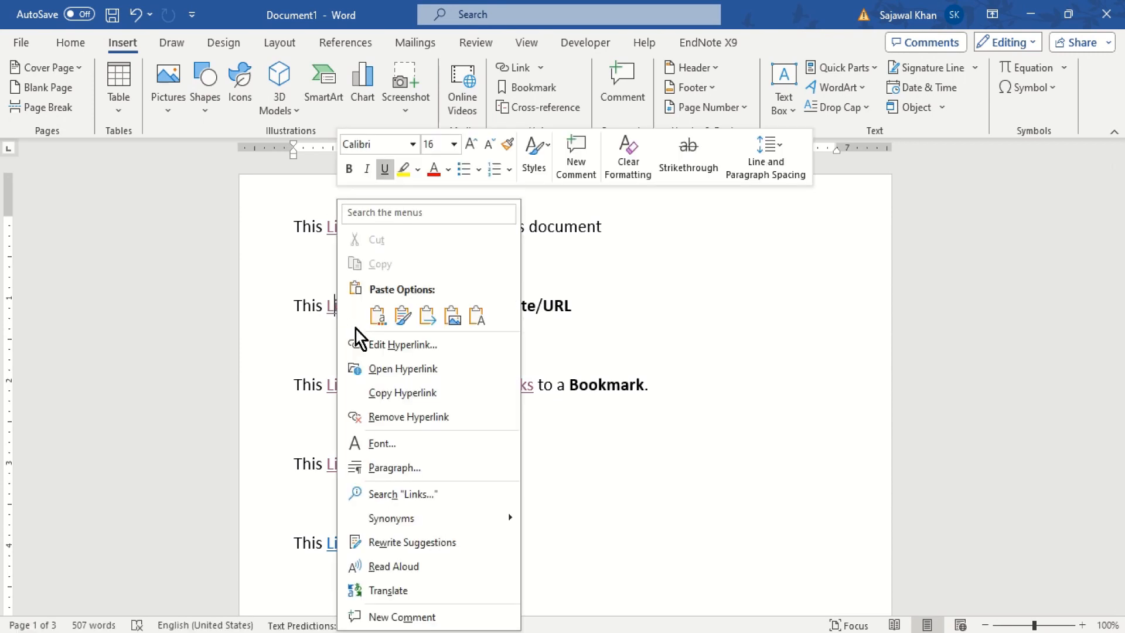
left_click(427, 350)
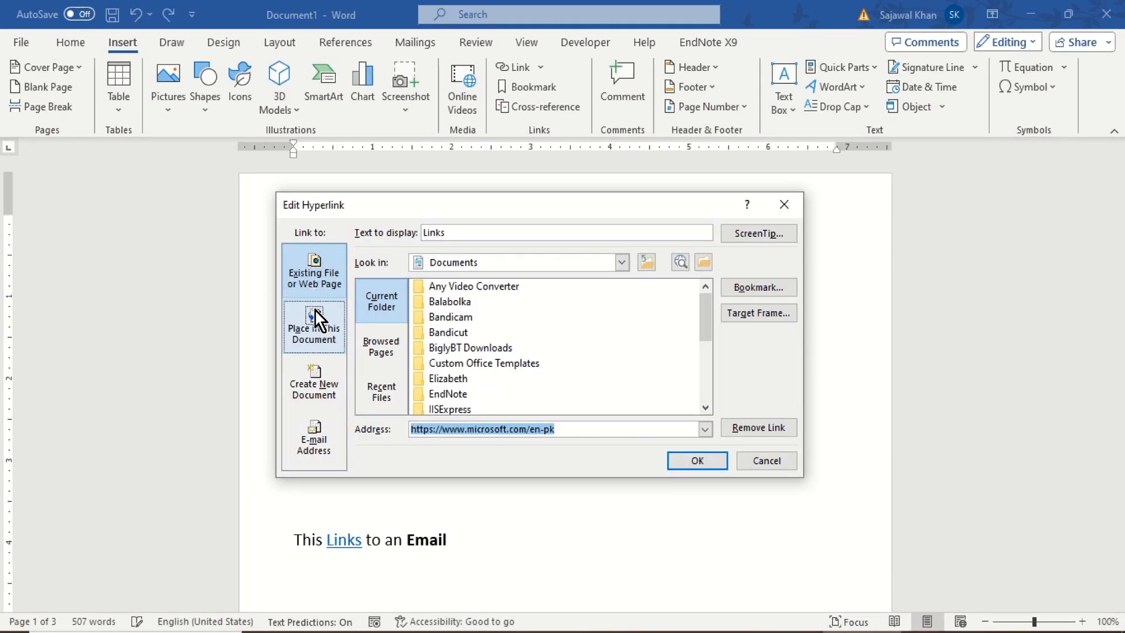
left_click(316, 326)
left_click(316, 389)
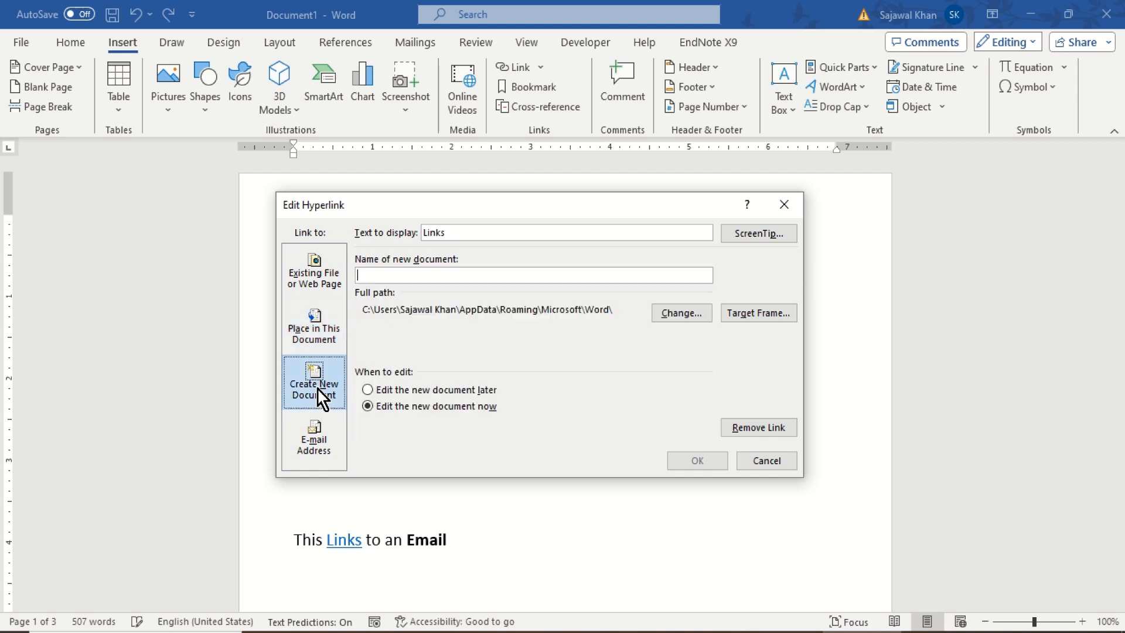
left_click(321, 452)
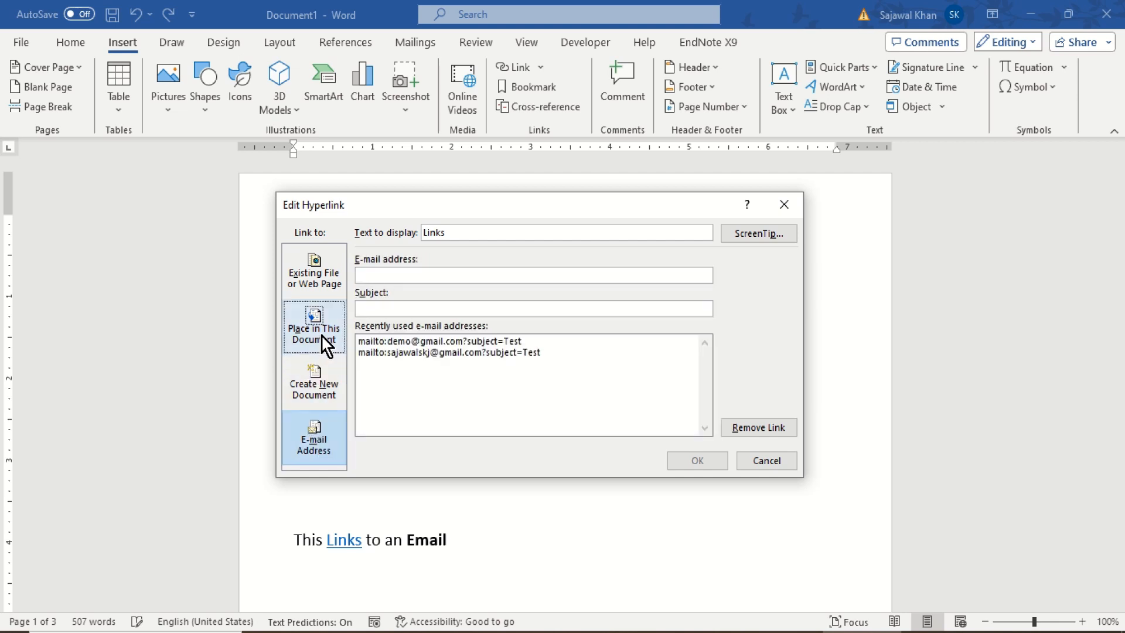
left_click(324, 345)
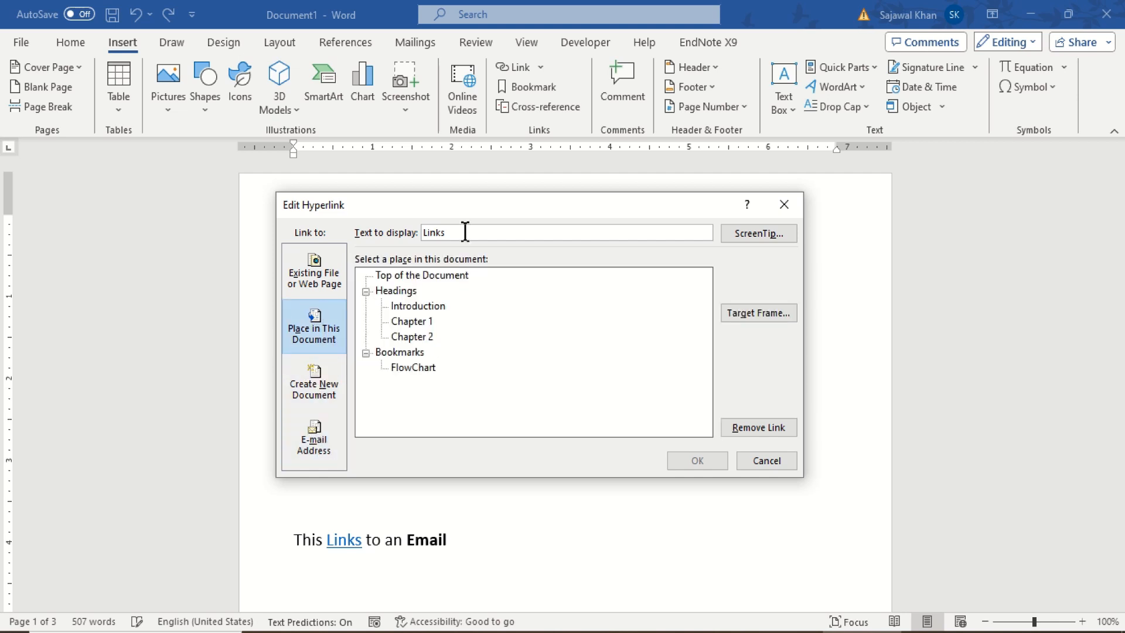
- Change the web page line hyperlink's display text to New Link and set its ScreenTip to "no tip"
key("Home")
type("New")
key("BackSpace")
left_click(754, 245)
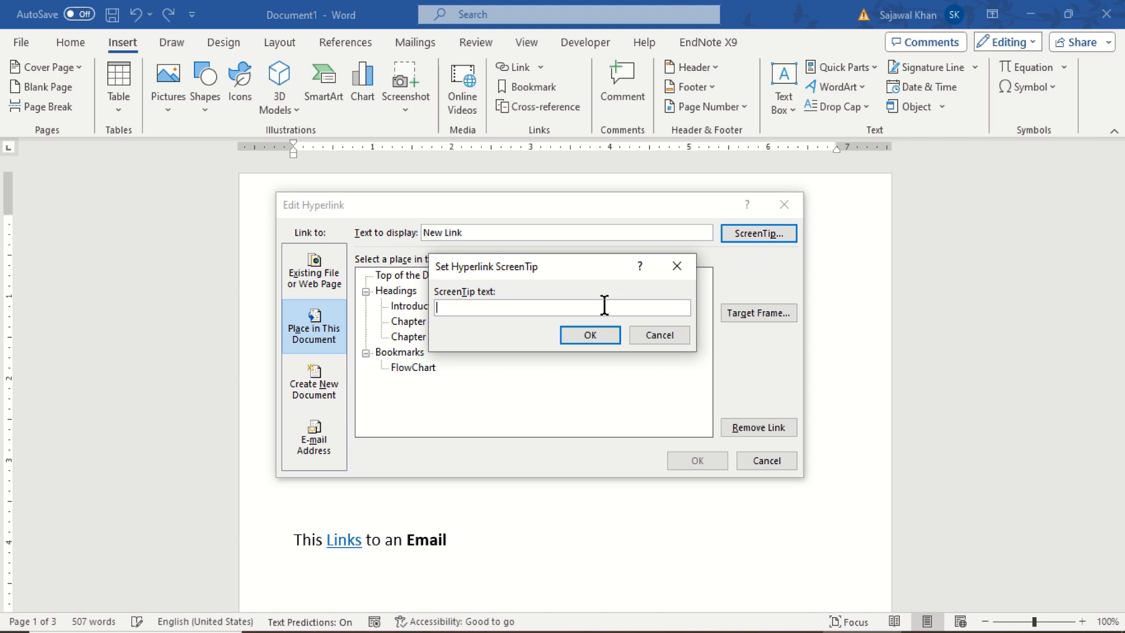
type("no tip")
left_click(589, 336)
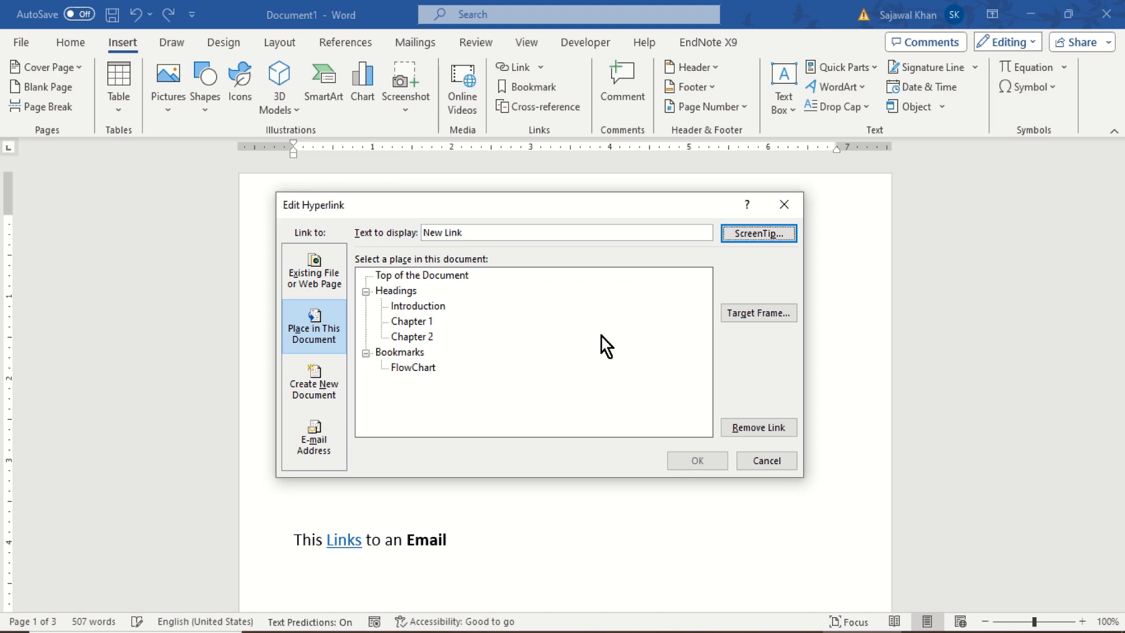
- Set the edited hyperlink's target to the Introduction heading, apply the change and follow the link
left_click(445, 307)
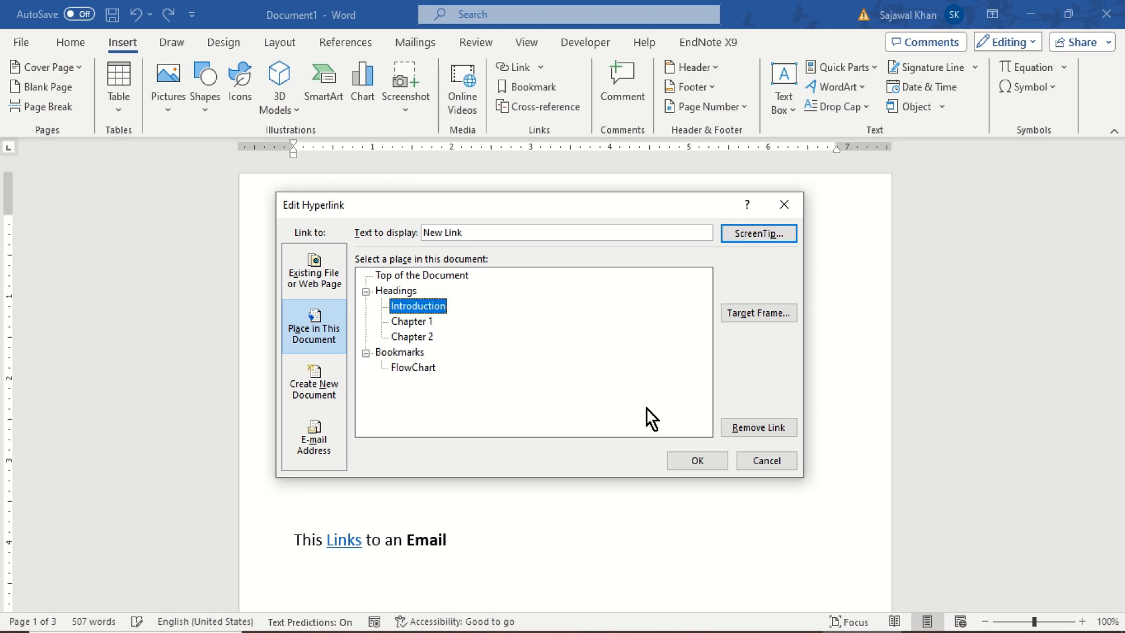
left_click(708, 458)
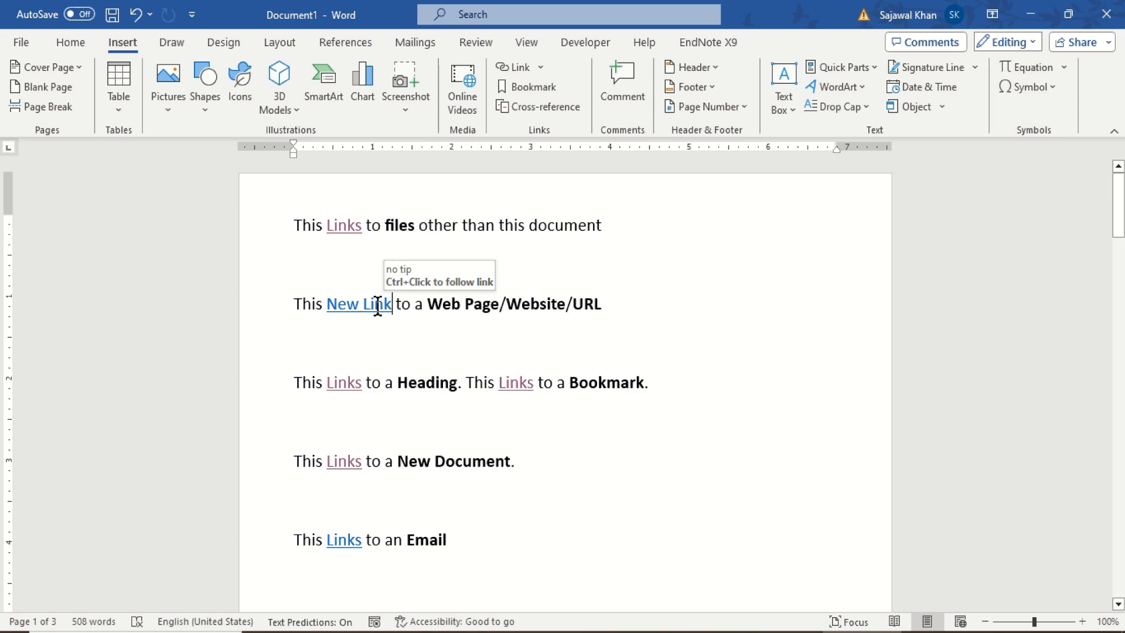
left_click(378, 305, "ctrl")
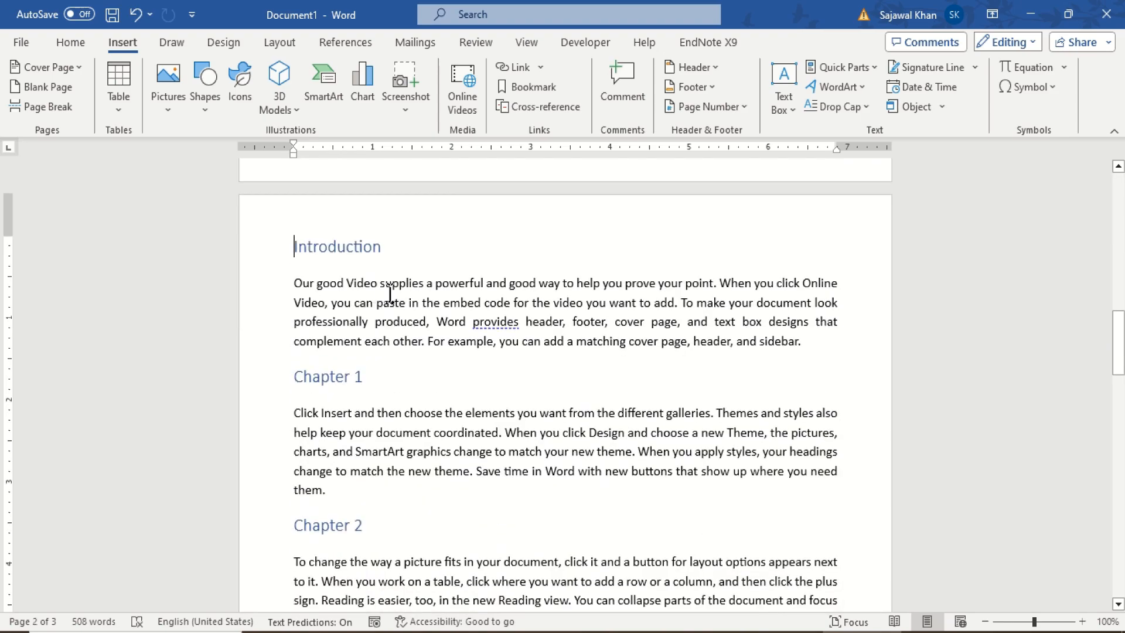